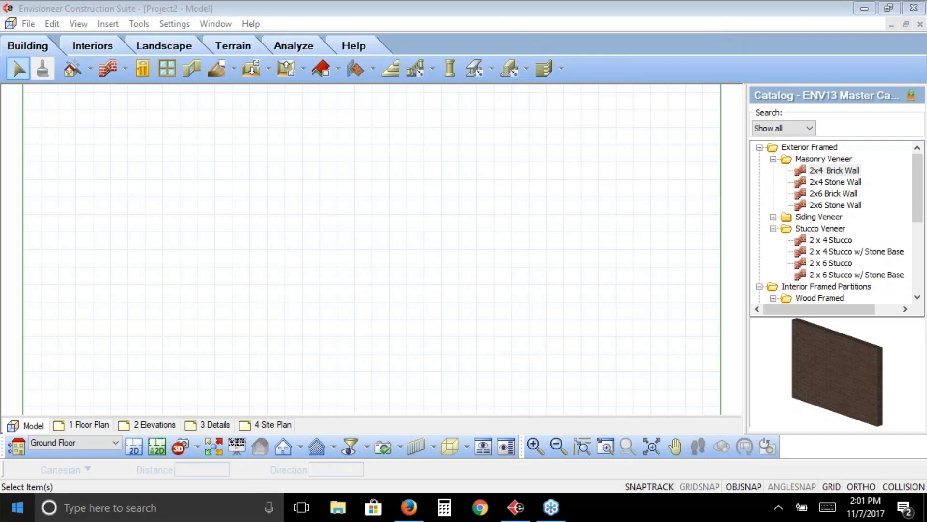
Open the Building Locations settings and select the Foundation location
click(182, 27)
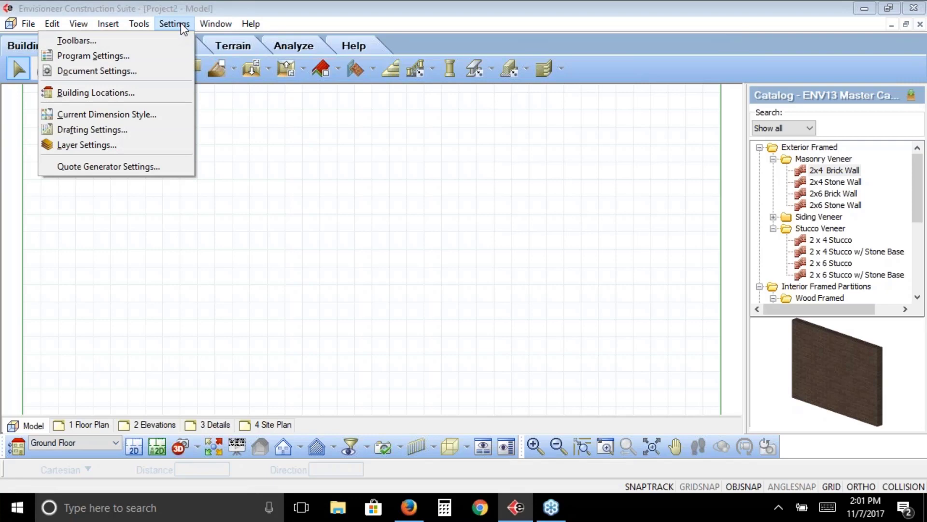
click(138, 94)
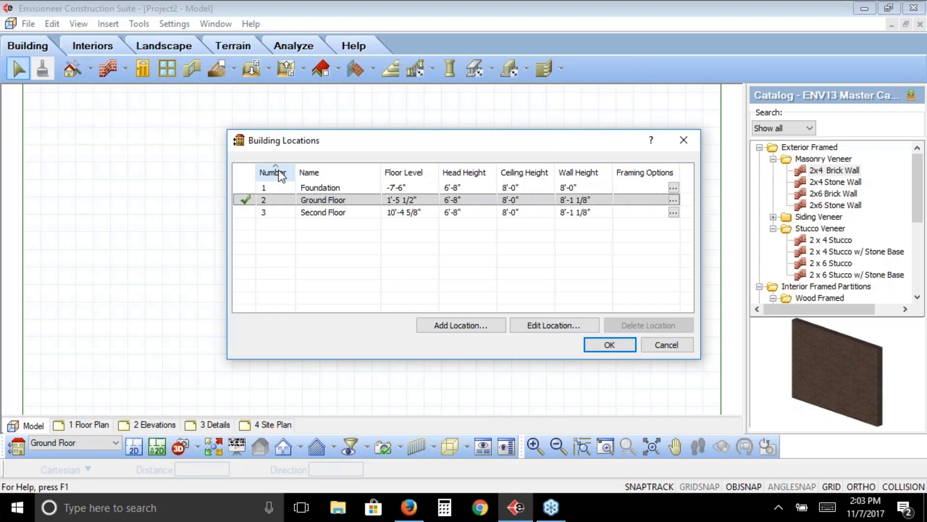
click(277, 190)
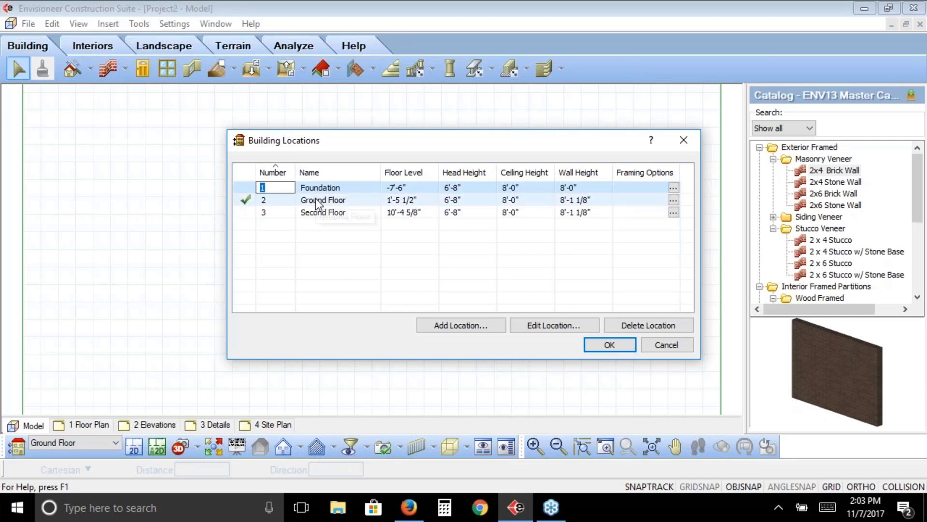
click(314, 172)
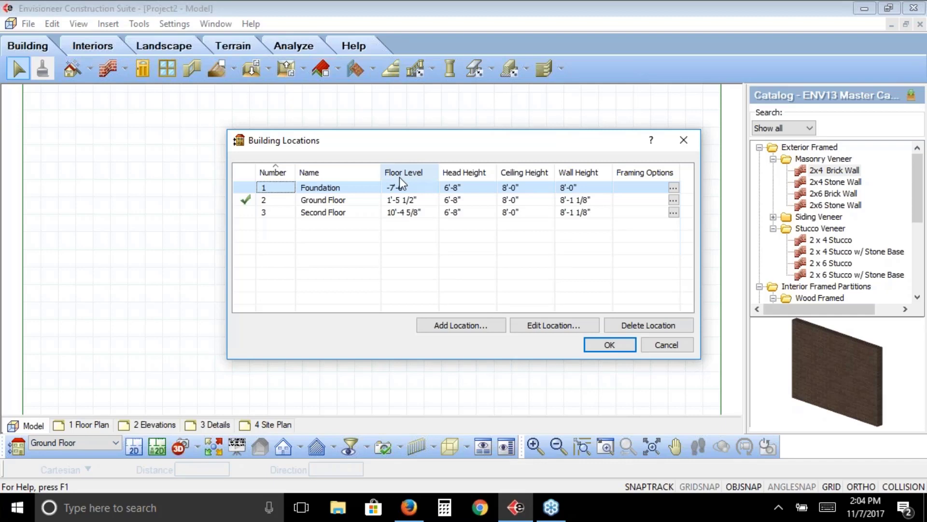
click(922, 198)
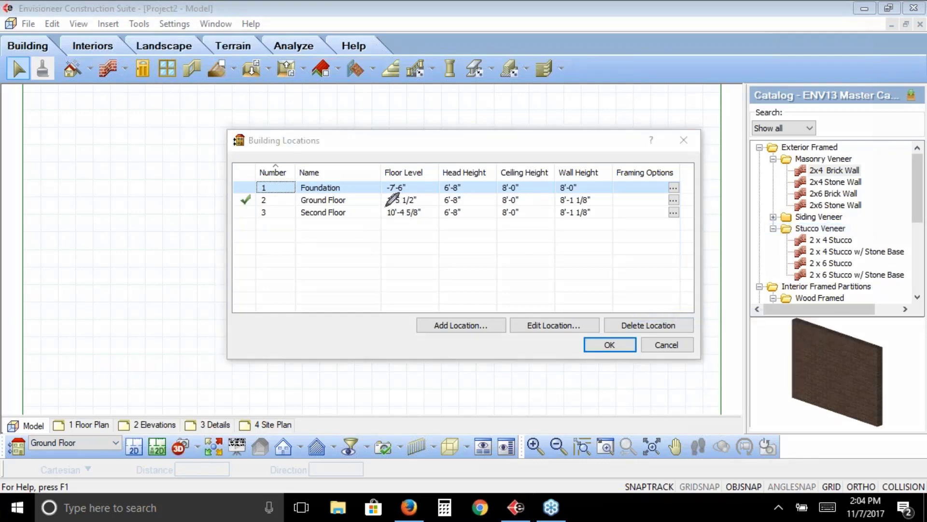
drag(386, 206, 423, 206)
drag(40, 265, 162, 266)
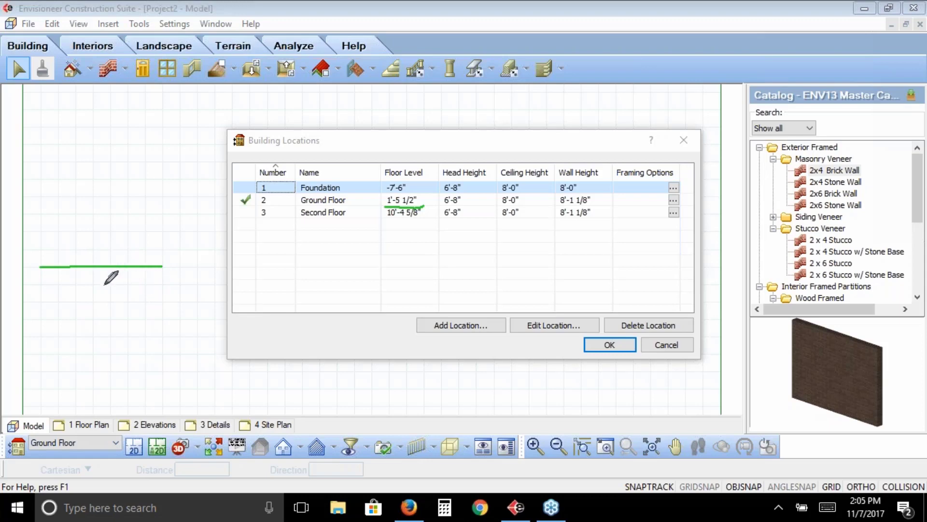
mouse_move(94, 285)
mouse_down()
mouse_move(93, 252)
mouse_move(129, 251)
mouse_move(136, 287)
mouse_up()
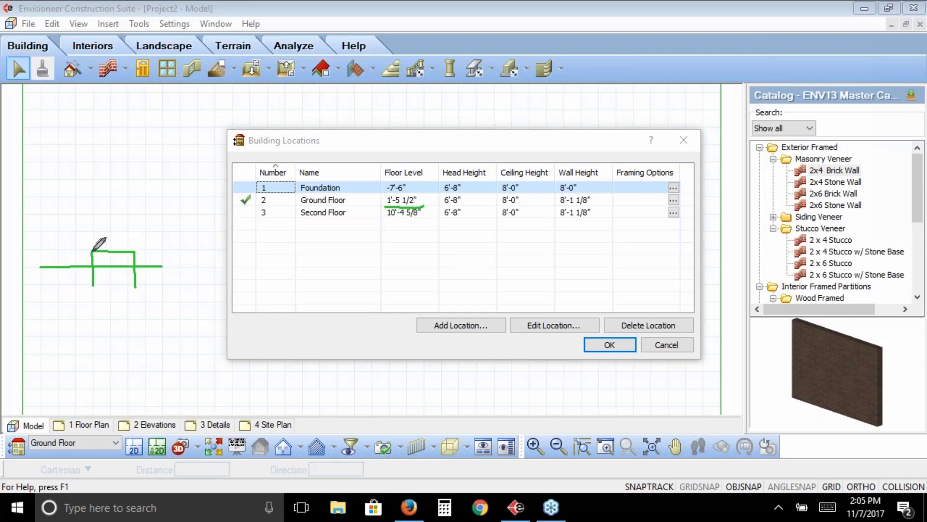
mouse_move(93, 251)
mouse_down()
mouse_move(91, 243)
mouse_move(118, 239)
mouse_move(117, 248)
mouse_move(95, 244)
mouse_move(123, 239)
mouse_move(89, 228)
mouse_move(89, 199)
mouse_move(101, 209)
mouse_move(101, 236)
mouse_move(101, 203)
mouse_move(92, 199)
mouse_move(157, 197)
mouse_up()
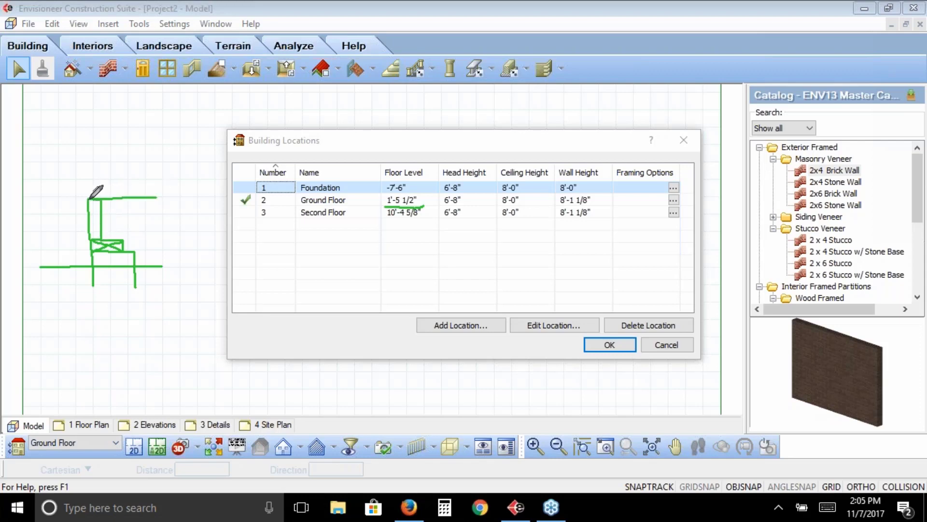
drag(88, 189, 167, 188)
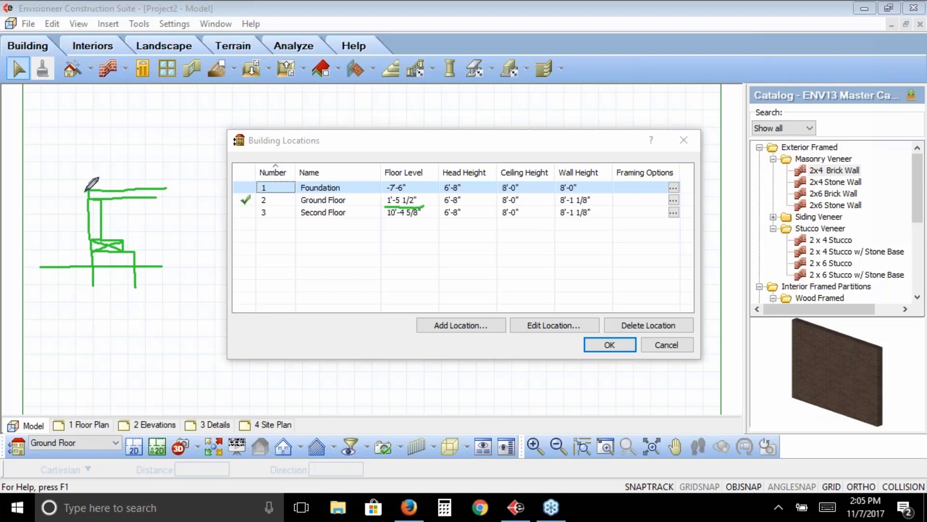
mouse_move(87, 192)
mouse_down()
mouse_move(47, 192)
mouse_move(62, 201)
mouse_move(67, 281)
mouse_up()
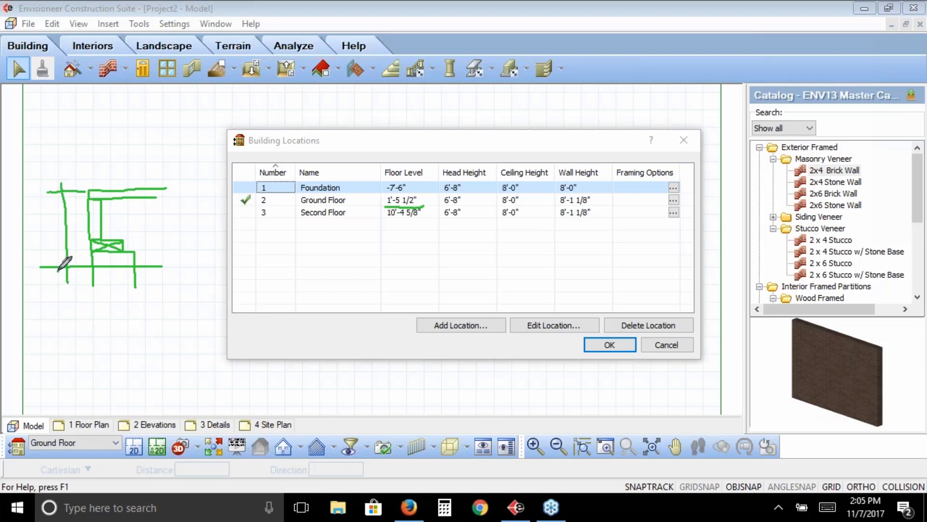
drag(68, 181, 54, 196)
mouse_move(143, 252)
mouse_down()
mouse_move(163, 251)
mouse_move(153, 276)
mouse_move(181, 258)
mouse_up()
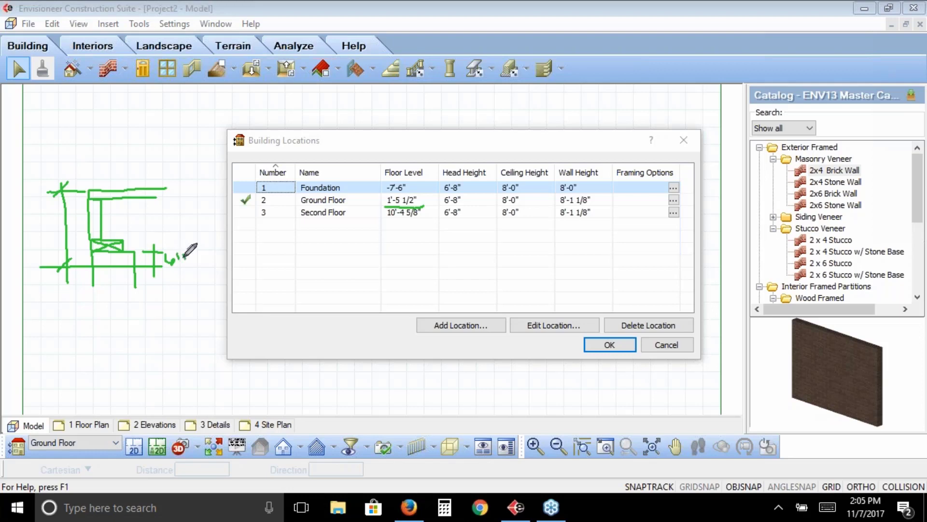
drag(127, 238, 163, 239)
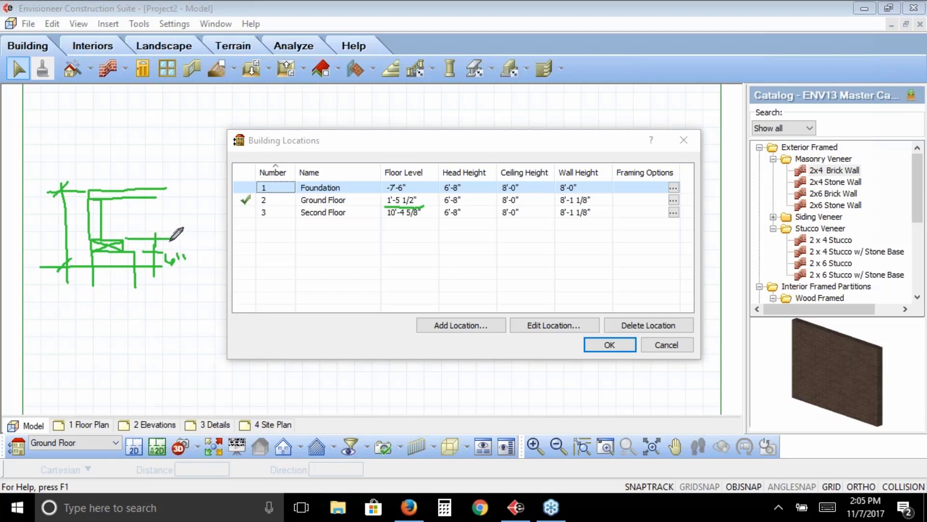
drag(185, 241, 178, 248)
drag(154, 195, 155, 237)
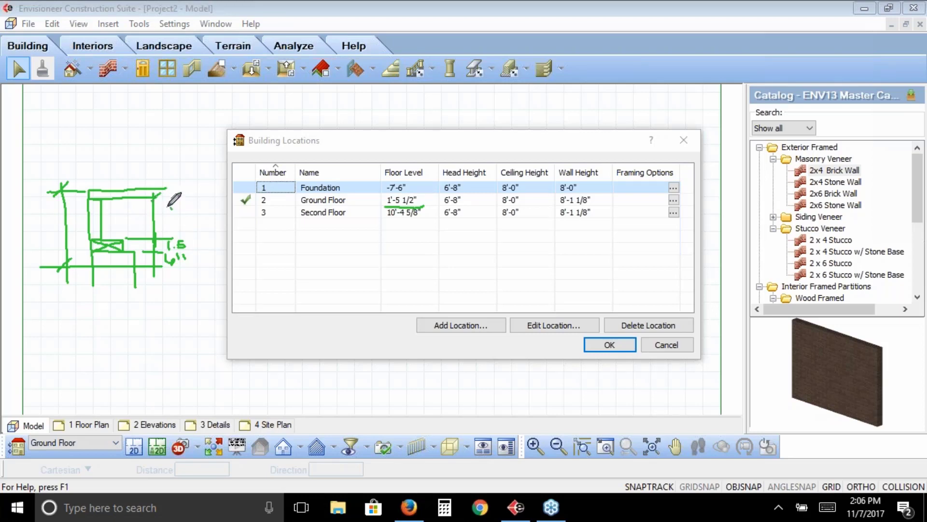
mouse_move(172, 207)
mouse_down()
mouse_move(172, 222)
mouse_move(181, 206)
mouse_move(194, 212)
mouse_move(183, 219)
mouse_move(191, 195)
mouse_up()
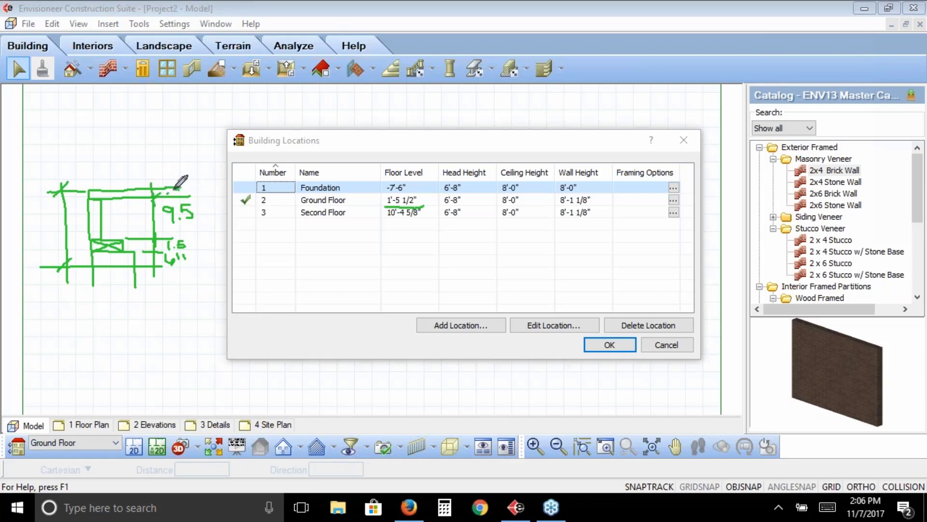
drag(174, 190, 180, 192)
mouse_move(148, 275)
mouse_down()
mouse_move(211, 269)
mouse_move(170, 306)
mouse_move(176, 285)
mouse_move(180, 297)
mouse_move(197, 288)
mouse_move(200, 298)
mouse_move(230, 298)
mouse_up()
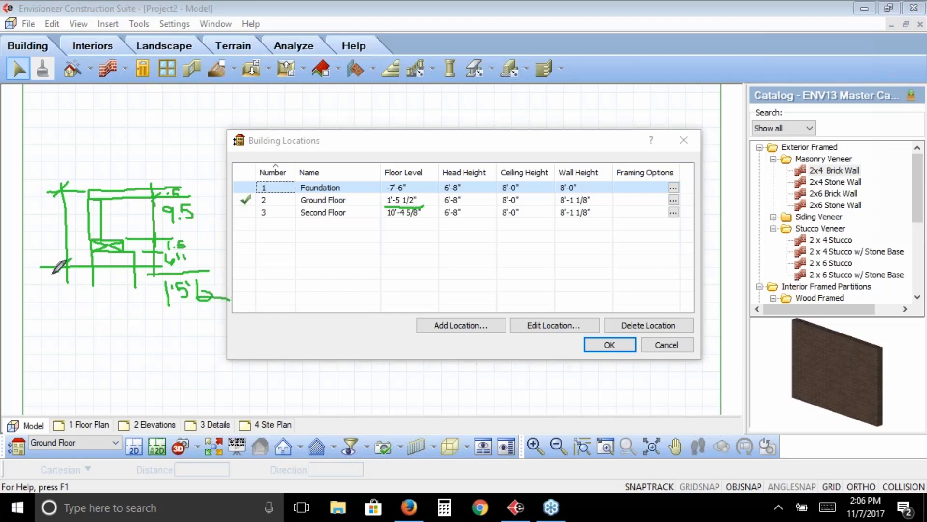
mouse_move(65, 264)
mouse_down()
mouse_move(51, 282)
mouse_move(78, 288)
mouse_move(100, 275)
mouse_move(46, 271)
mouse_up()
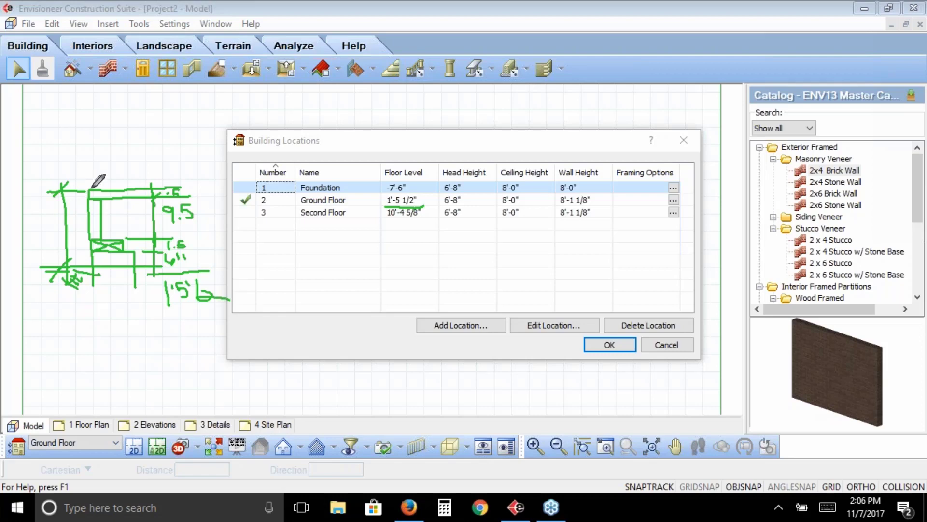
mouse_move(399, 161)
mouse_down()
mouse_move(410, 159)
mouse_move(402, 131)
mouse_up()
mouse_move(91, 329)
mouse_down()
mouse_move(92, 342)
mouse_move(96, 329)
mouse_move(104, 338)
mouse_move(119, 325)
mouse_move(137, 345)
mouse_move(152, 345)
mouse_up()
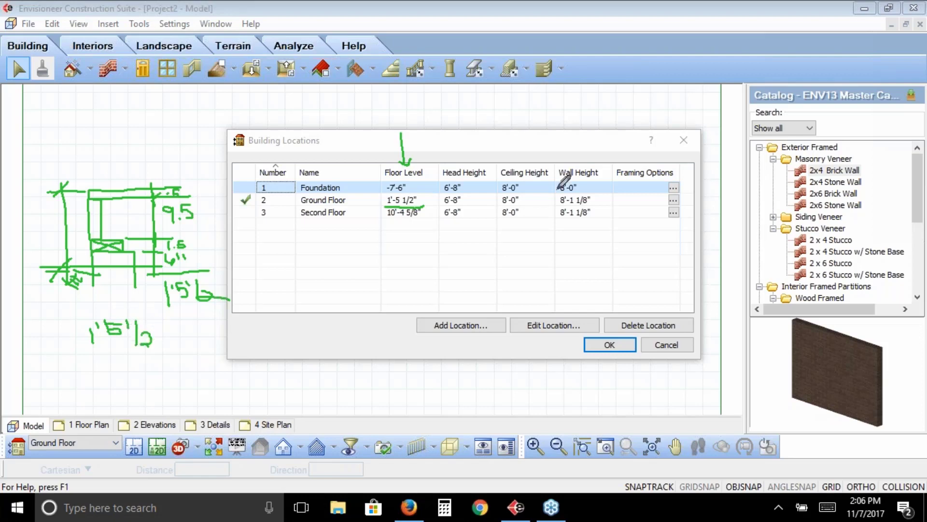
drag(558, 206, 590, 205)
mouse_move(94, 350)
mouse_down()
mouse_move(91, 363)
mouse_move(119, 339)
mouse_move(122, 358)
mouse_move(128, 348)
mouse_move(135, 366)
mouse_move(149, 358)
mouse_move(153, 366)
mouse_move(155, 354)
mouse_up()
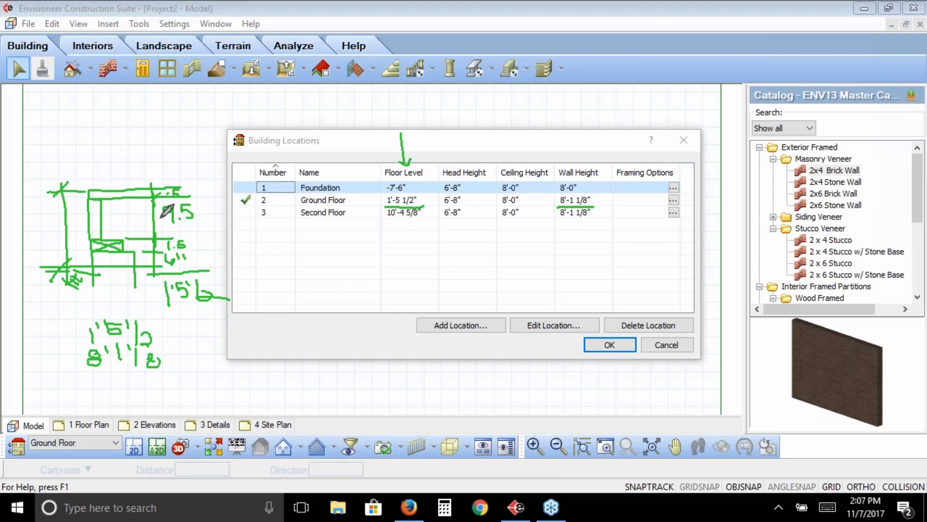
mouse_move(196, 213)
mouse_down()
mouse_move(183, 181)
mouse_move(163, 224)
mouse_move(180, 225)
mouse_up()
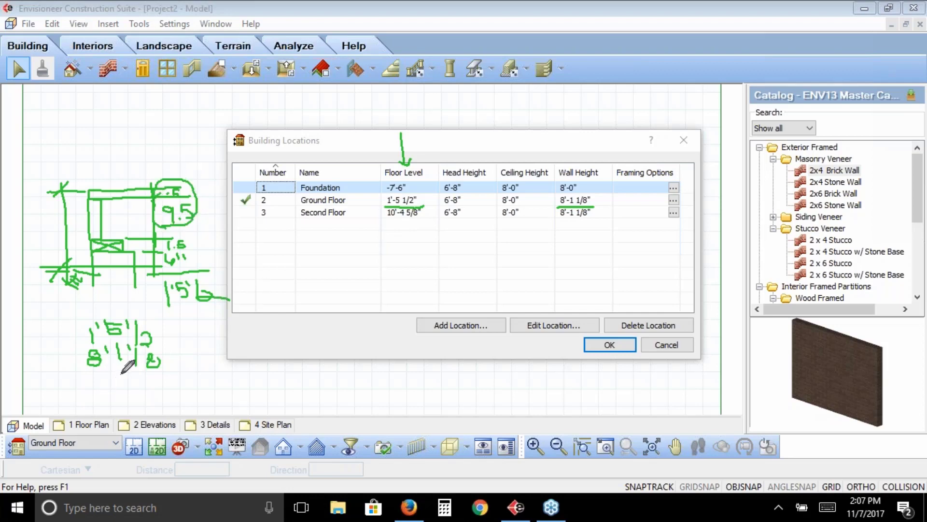
mouse_move(122, 373)
mouse_down()
mouse_move(121, 392)
mouse_move(145, 371)
mouse_up()
drag(151, 365, 150, 371)
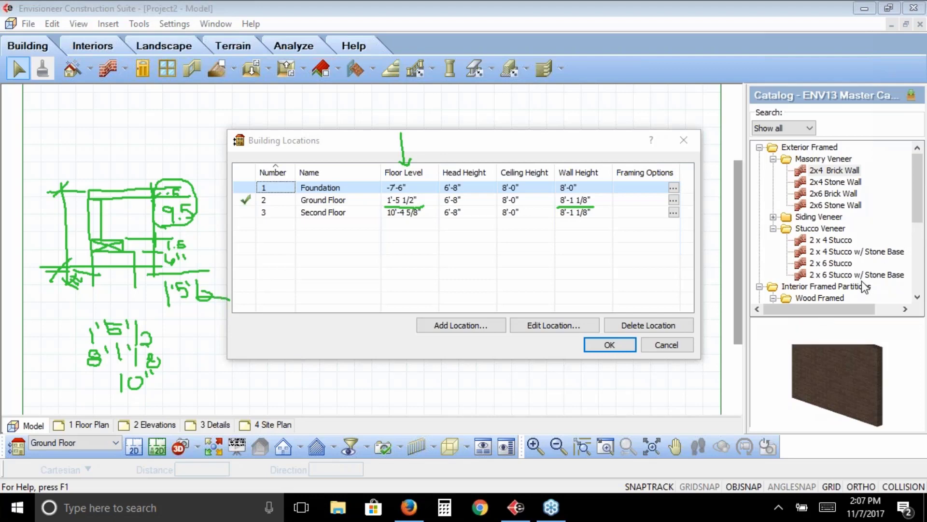
click(862, 280)
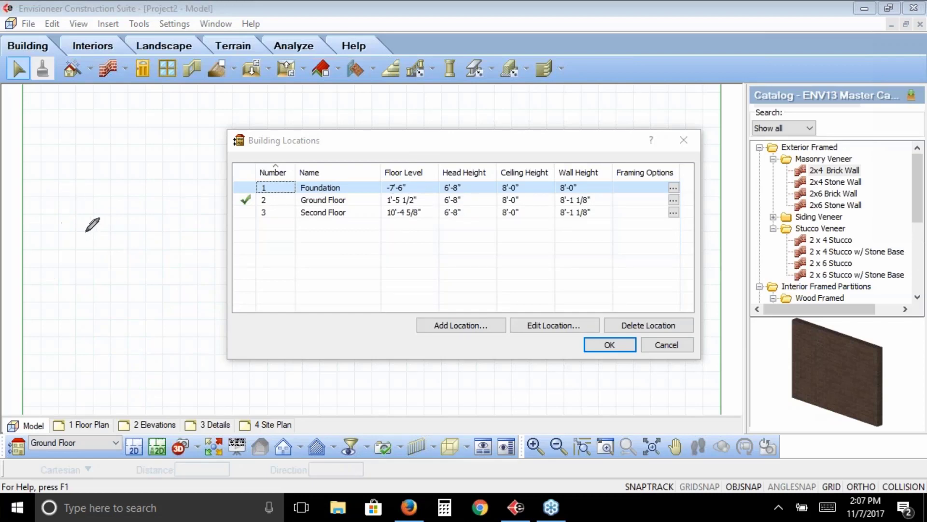
mouse_move(85, 232)
mouse_down()
mouse_move(181, 229)
mouse_move(134, 231)
mouse_move(134, 220)
mouse_move(158, 214)
mouse_move(160, 289)
mouse_up()
mouse_move(129, 239)
mouse_down()
mouse_move(132, 288)
mouse_move(116, 319)
mouse_move(195, 309)
mouse_move(169, 283)
mouse_move(217, 284)
mouse_up()
drag(163, 269, 223, 269)
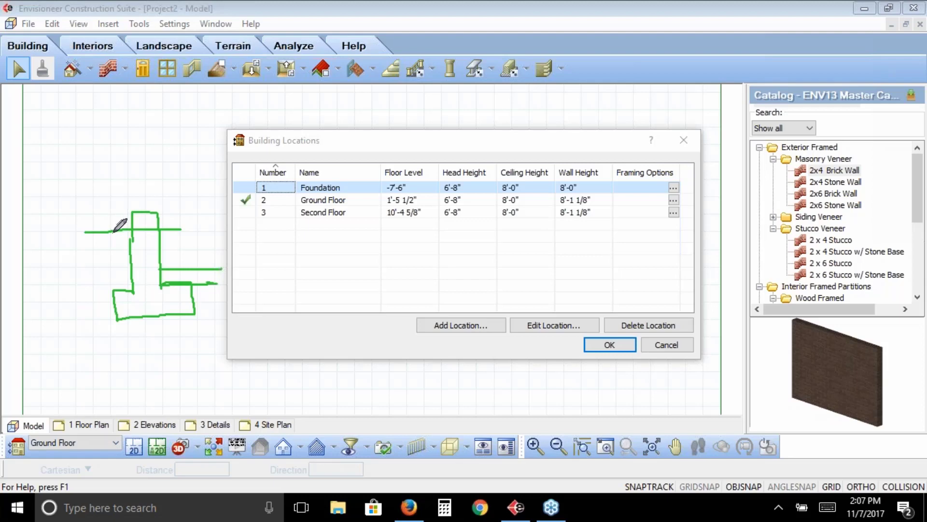
mouse_move(114, 231)
mouse_down()
mouse_move(114, 274)
mouse_move(133, 270)
mouse_move(102, 271)
mouse_up()
drag(113, 231, 110, 239)
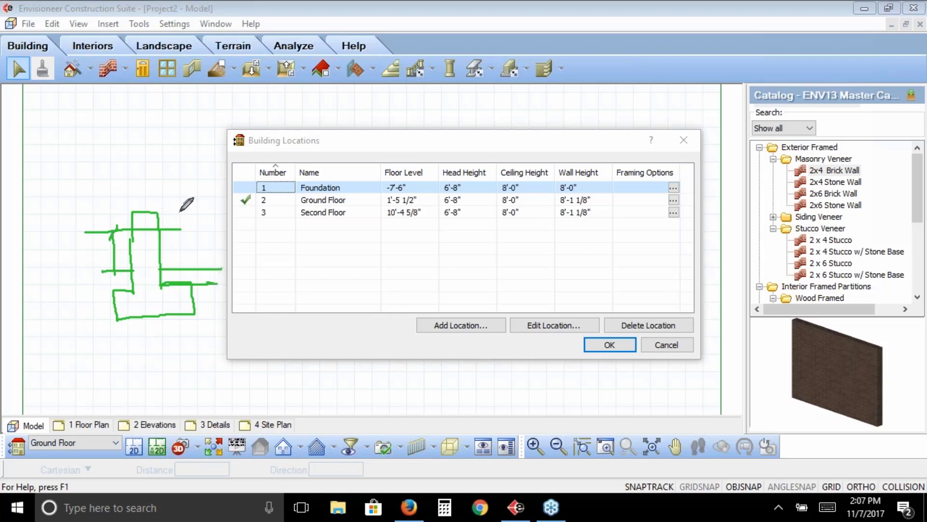
mouse_move(78, 248)
mouse_down()
mouse_move(82, 260)
mouse_move(86, 247)
mouse_up()
drag(99, 252, 95, 255)
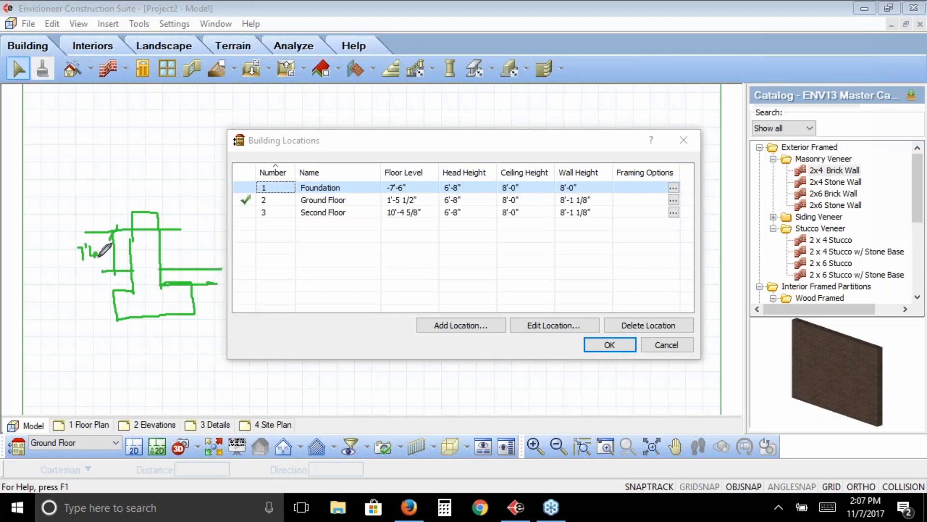
right_click(167, 268)
click(188, 360)
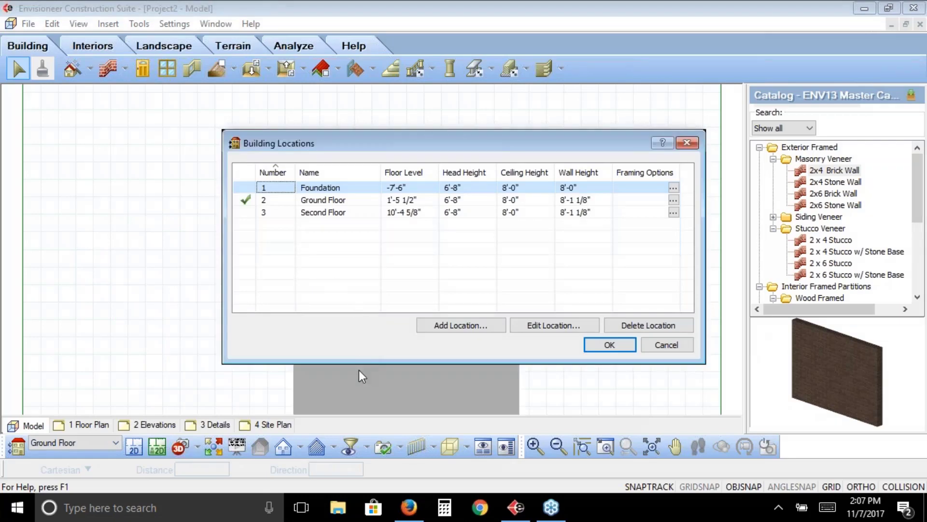
click(373, 309)
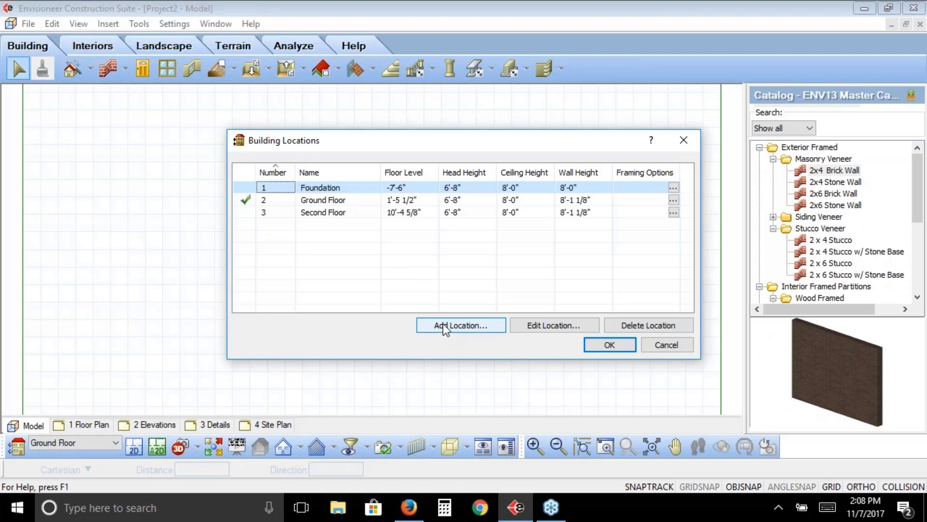
Start a new building location above the Second Floor, calculated from an existing location
double_click(309, 213)
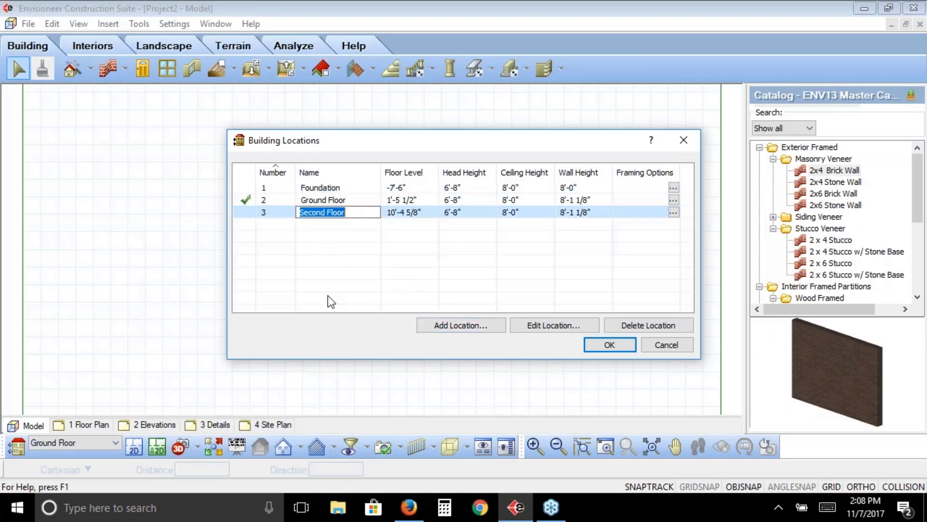
click(468, 324)
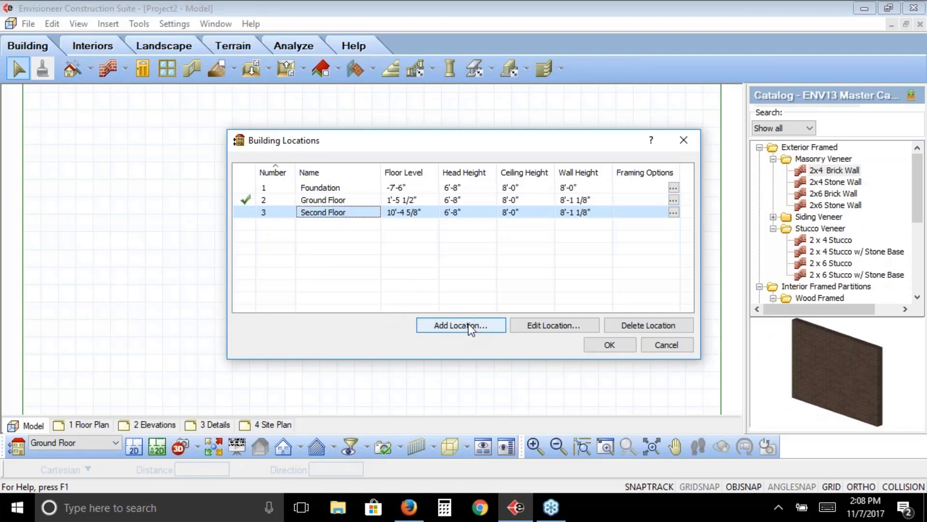
click(455, 325)
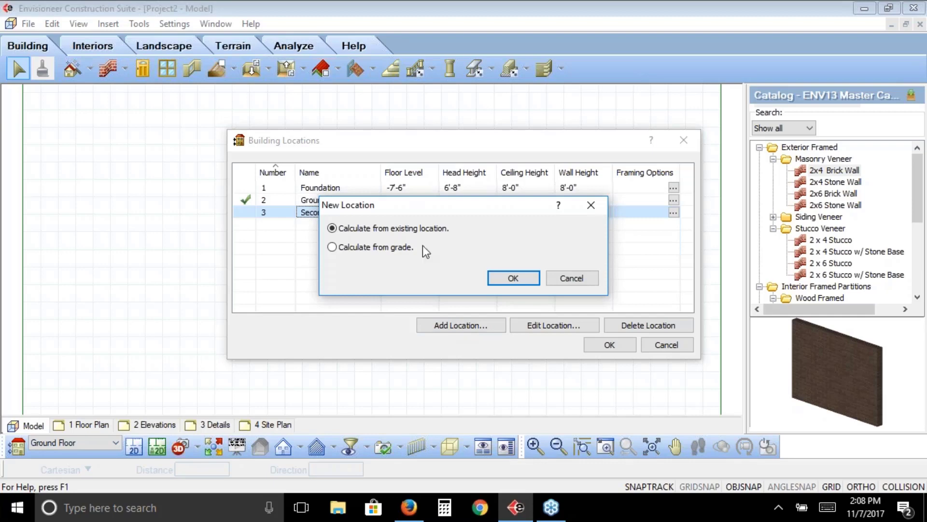
drag(404, 211, 473, 199)
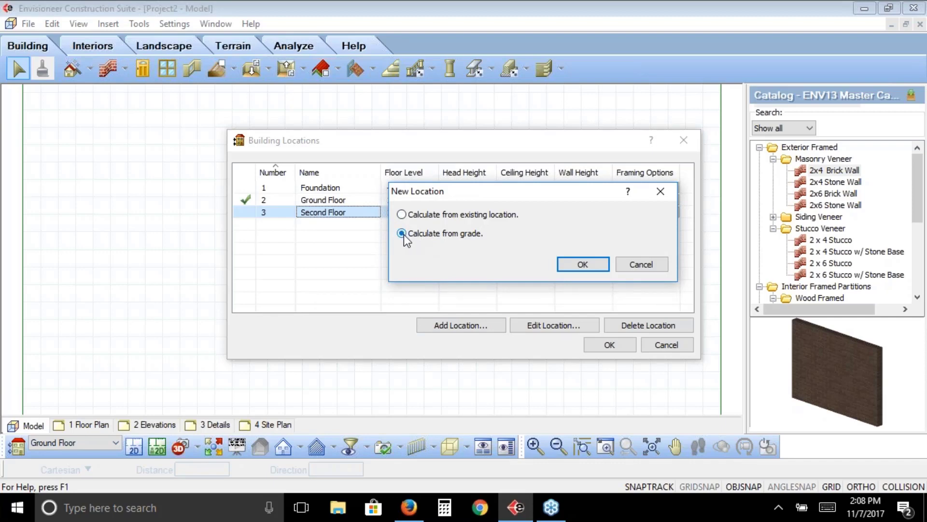
click(402, 215)
click(583, 265)
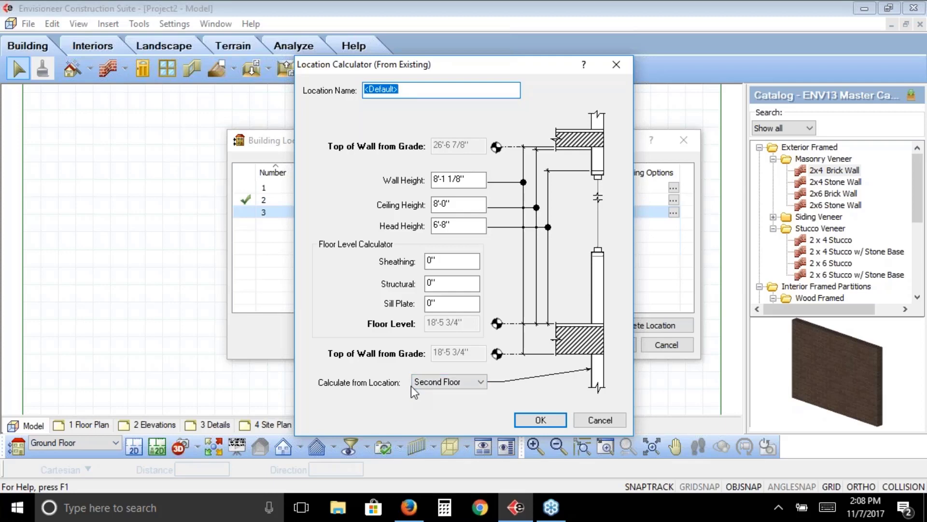
Keep Second Floor as the location to calculate from and name the new location "3rd Floor Location"
click(463, 384)
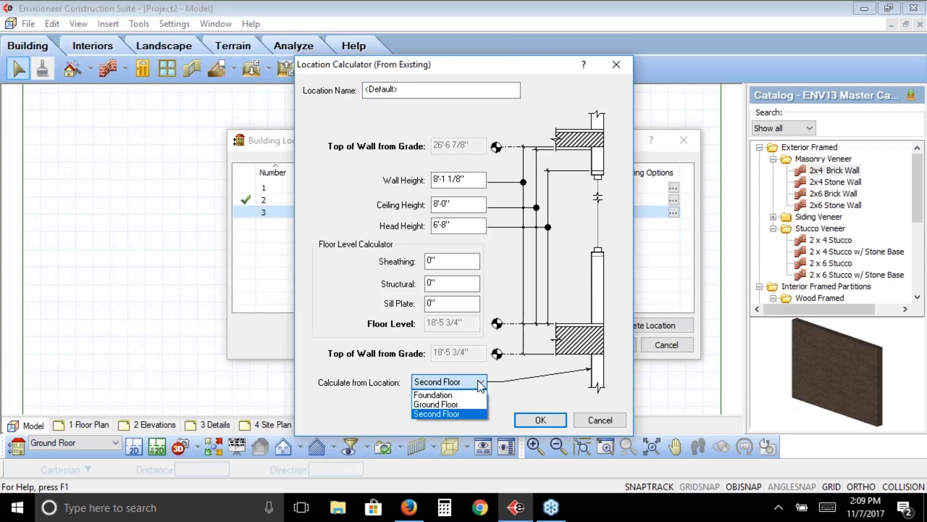
click(480, 384)
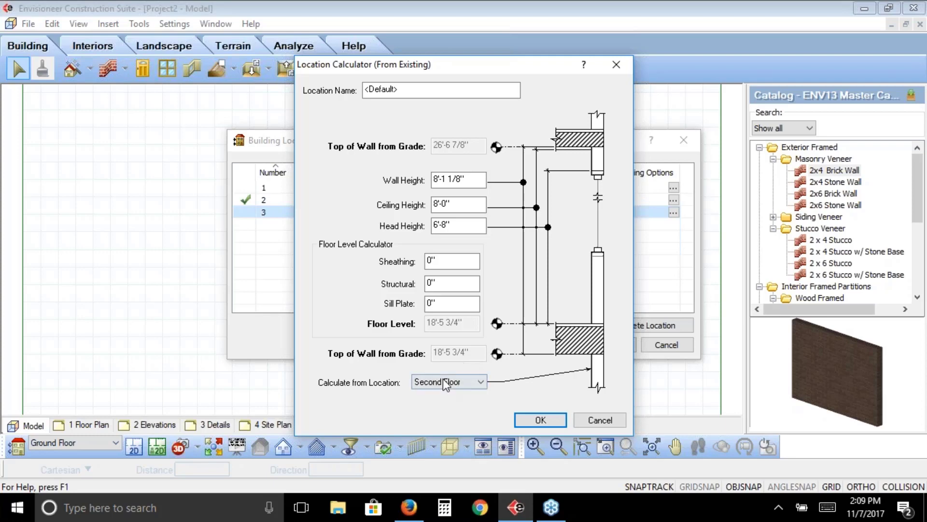
click(451, 303)
drag(424, 89, 332, 91)
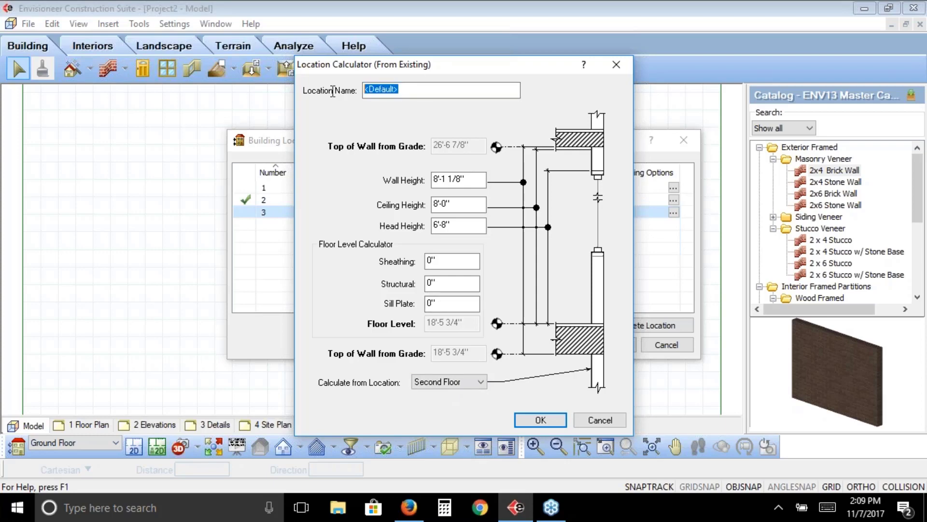
text(3rd)
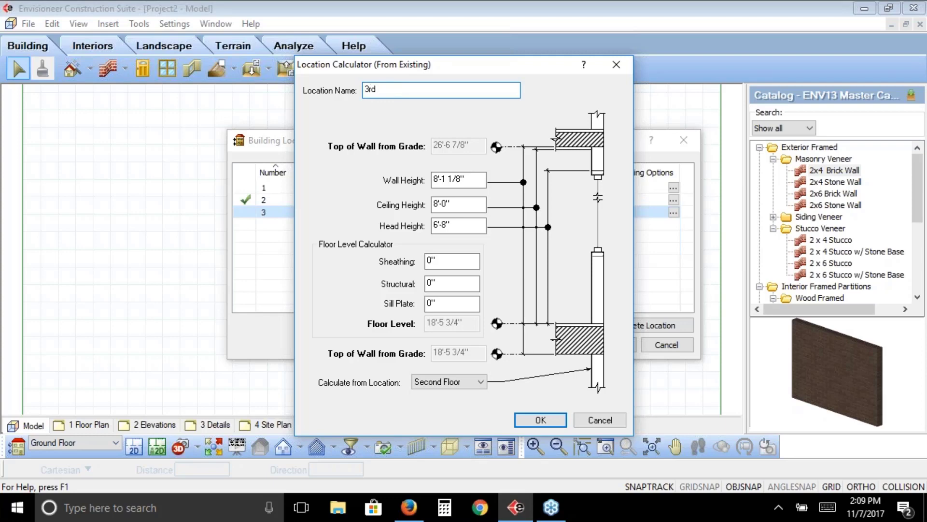
text( Floor Location)
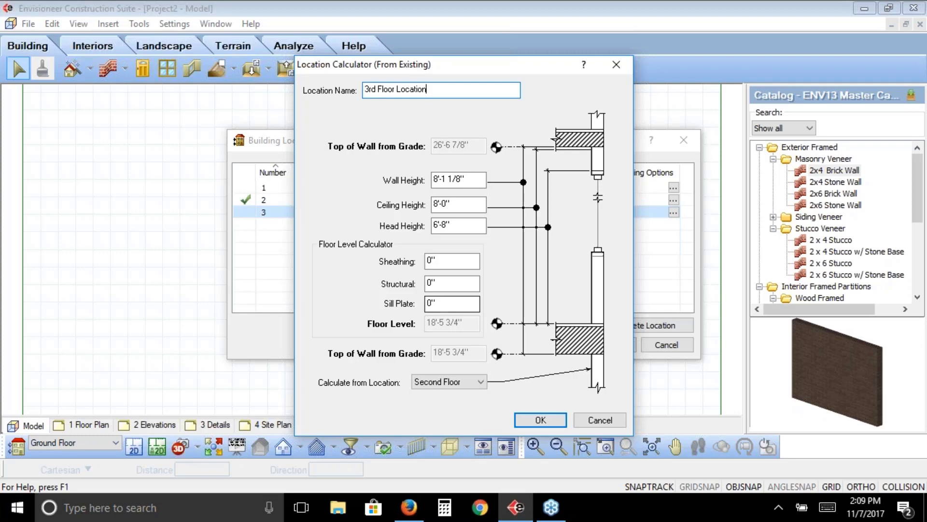
Set the new location's structural thickness to 9 1/2" and its sheathing to 1/2", keeping the head, ceiling and wall heights
click(443, 284)
text(9.5)
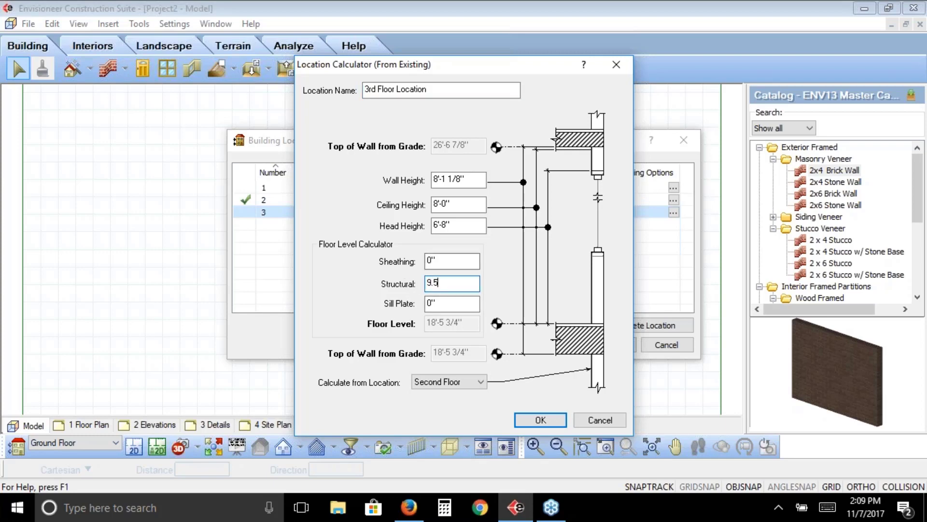
drag(444, 261, 394, 260)
text(.5)
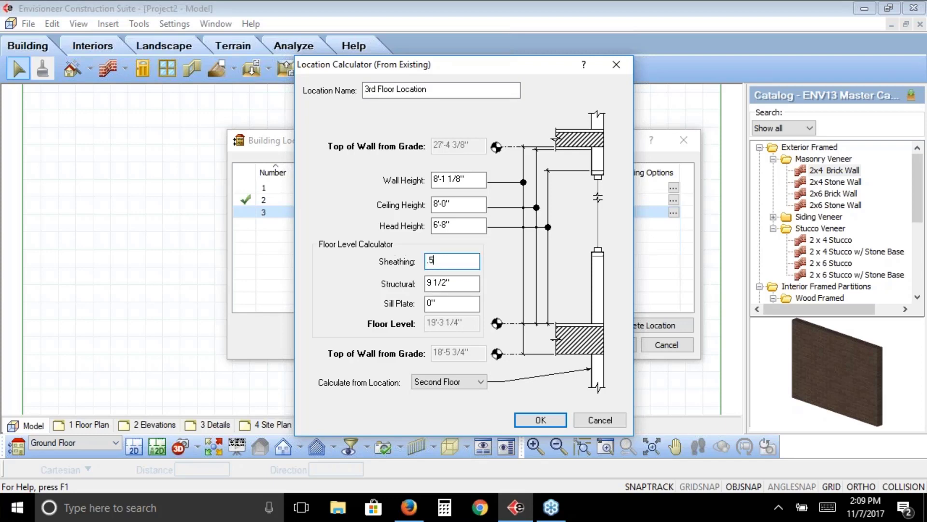
click(457, 225)
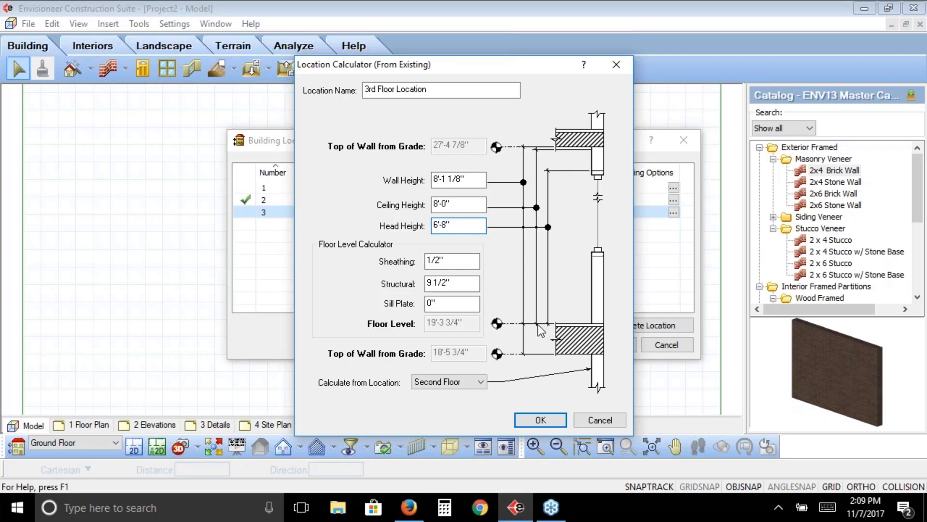
click(465, 206)
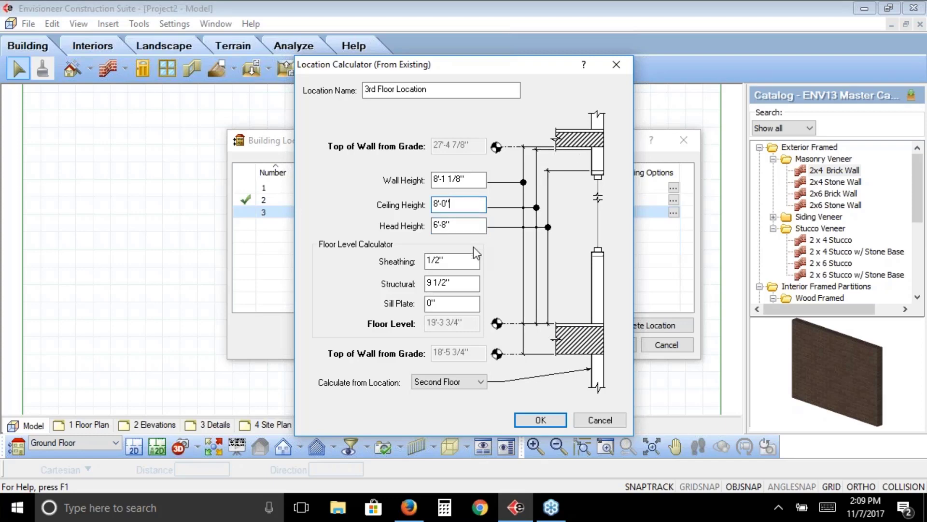
click(476, 179)
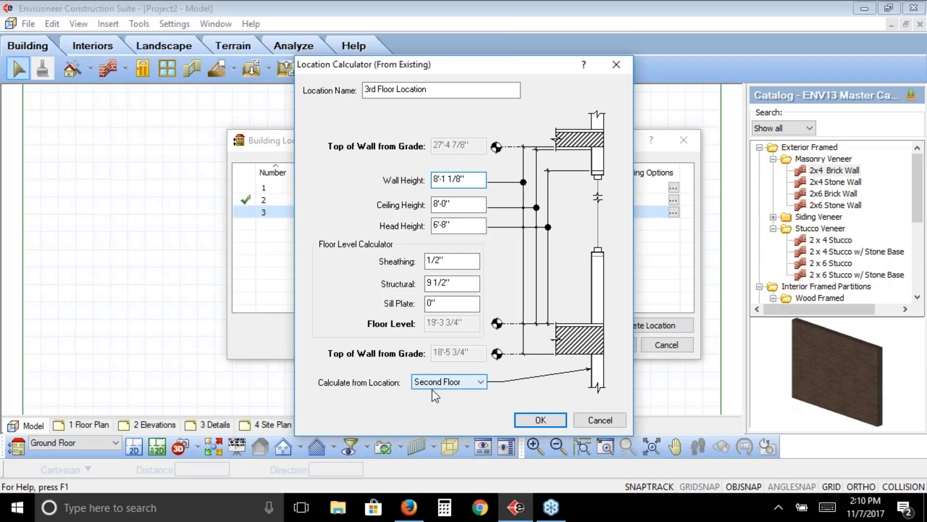
Move the calculator aside to compare it with the existing locations, and accept the 3rd Floor Location
drag(424, 66, 777, 54)
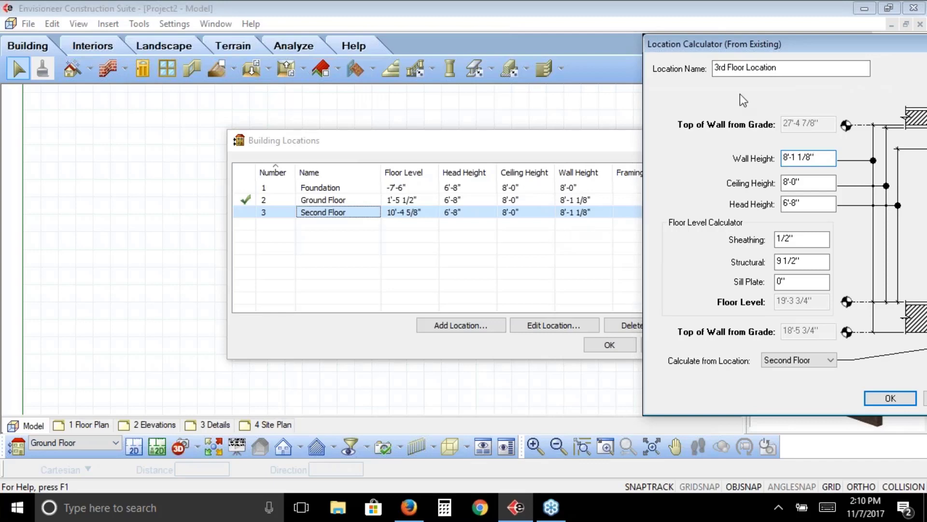
drag(751, 46, 502, 26)
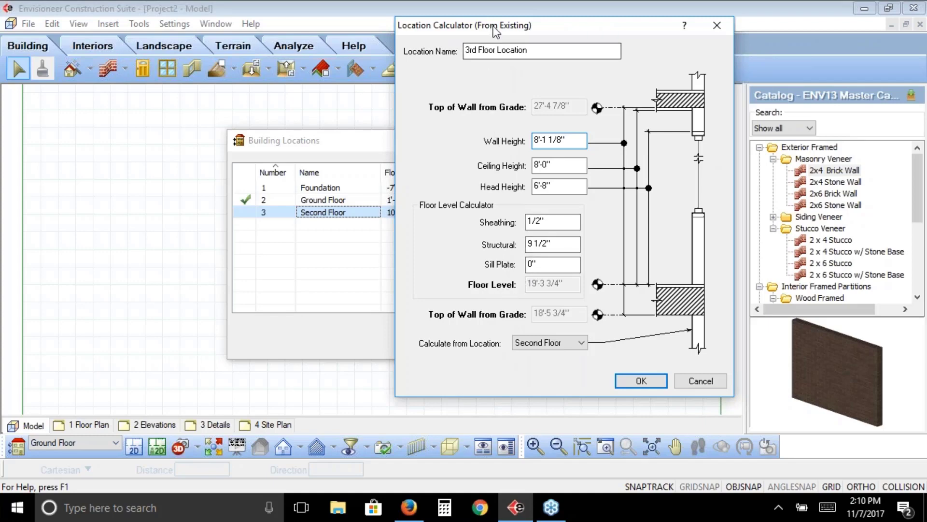
drag(495, 25, 552, 25)
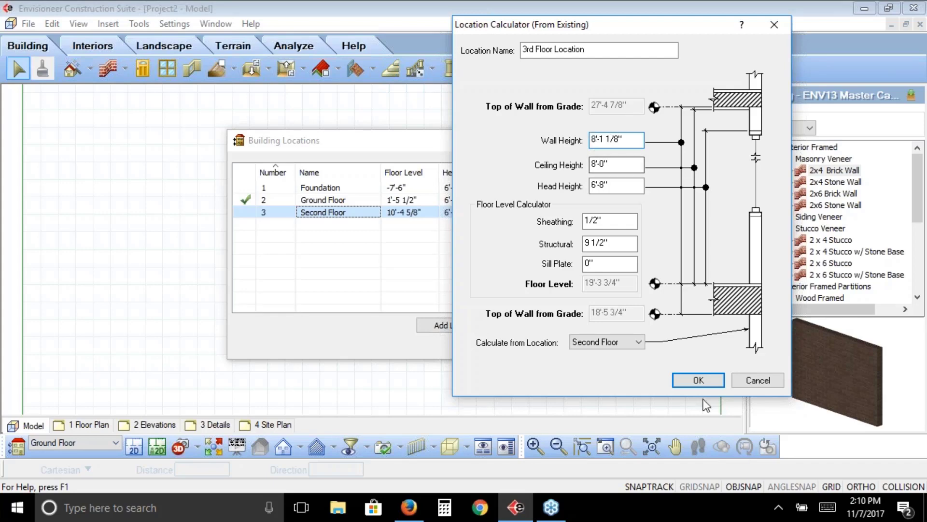
click(690, 382)
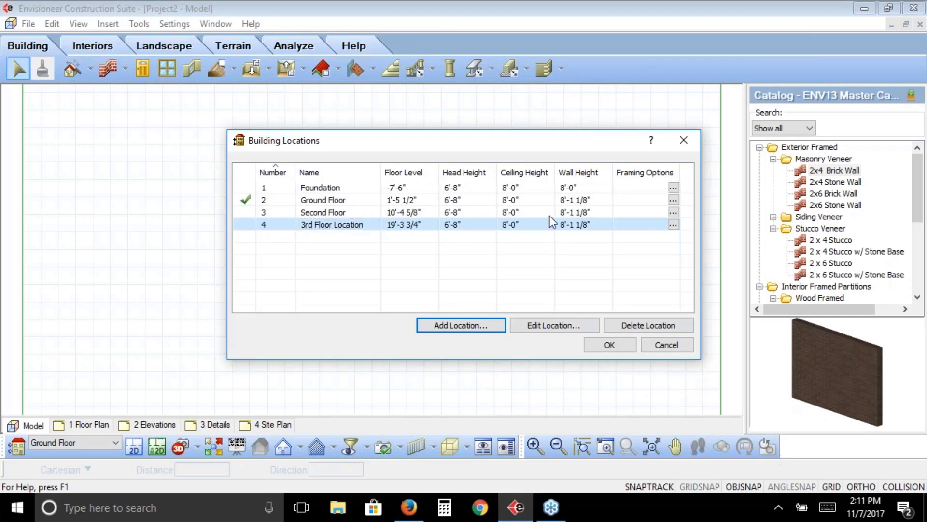
Review the calculator settings of the 3rd Floor Location and of the Ground Floor, leaving both without changes
click(537, 325)
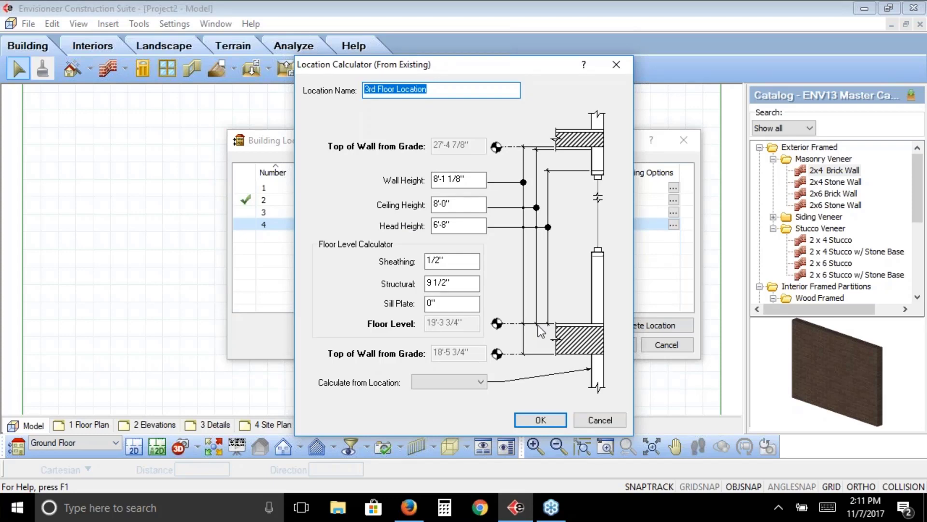
click(602, 422)
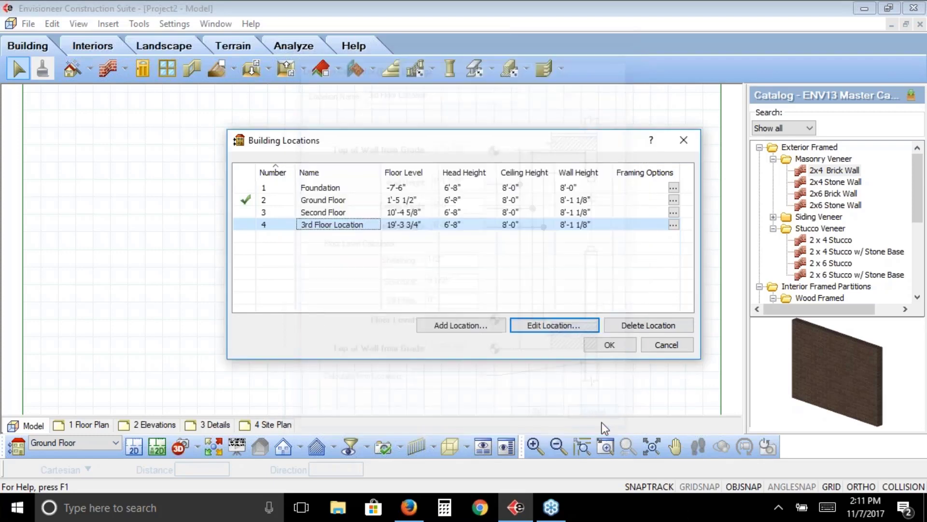
click(403, 200)
click(404, 200)
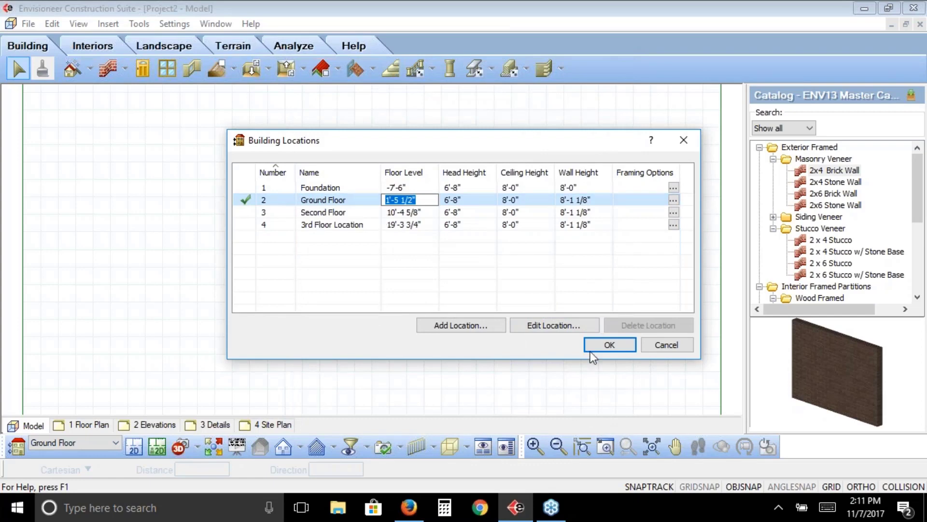
click(570, 324)
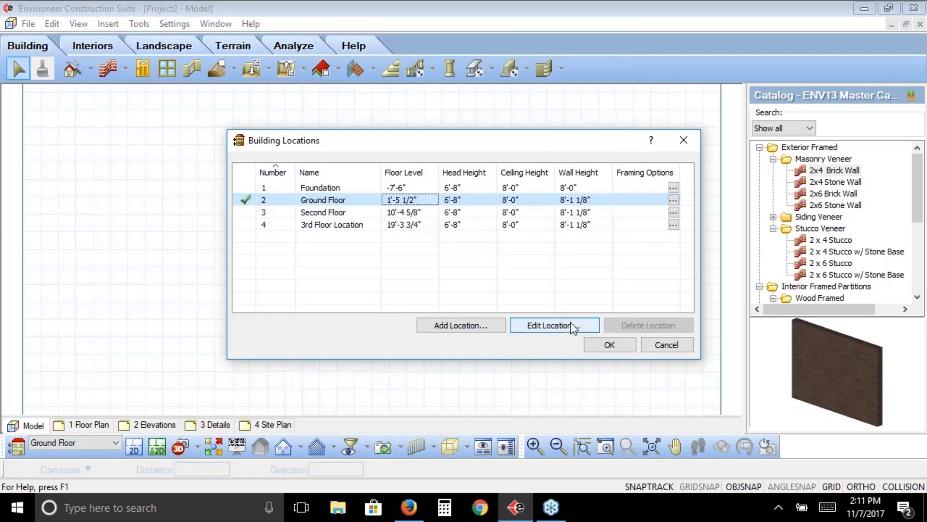
click(557, 329)
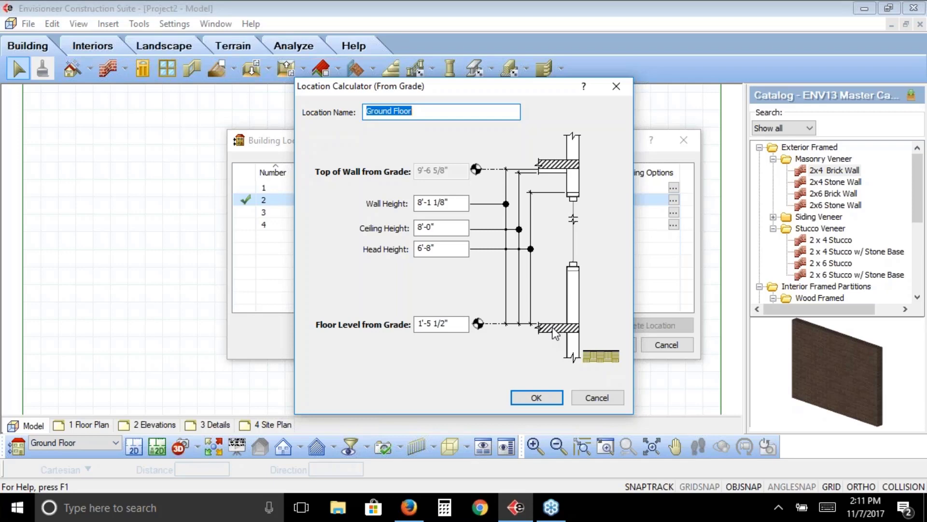
click(595, 398)
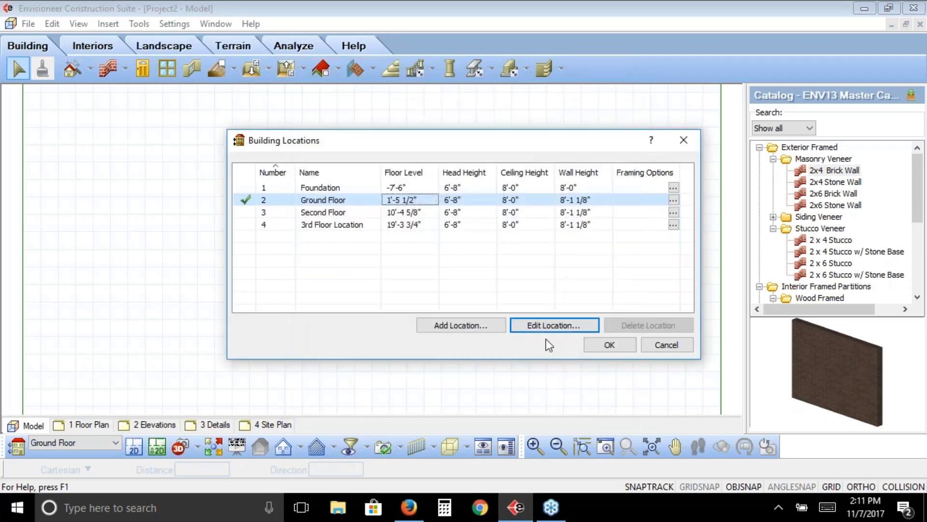
Examine the from-grade calculator for a new location without adding it, and open the Ground Floor's floor level for editing
click(452, 326)
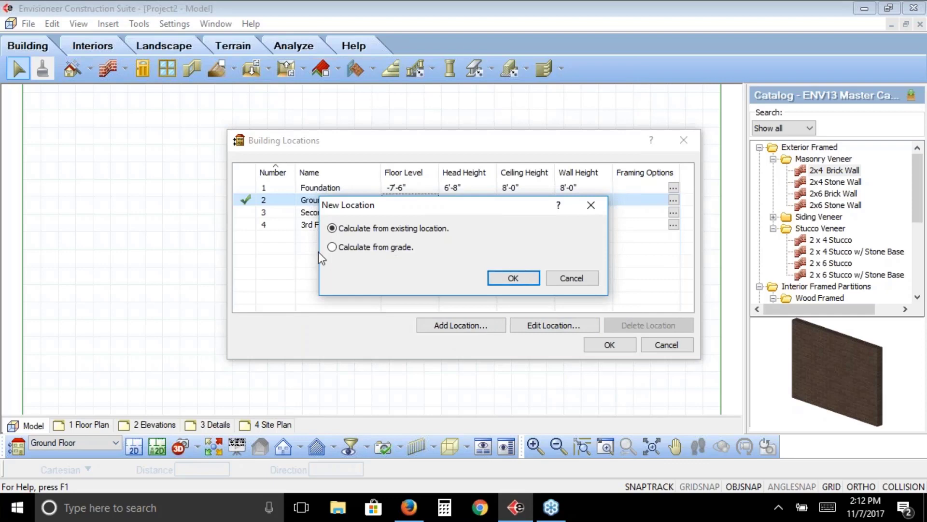
click(332, 248)
click(514, 279)
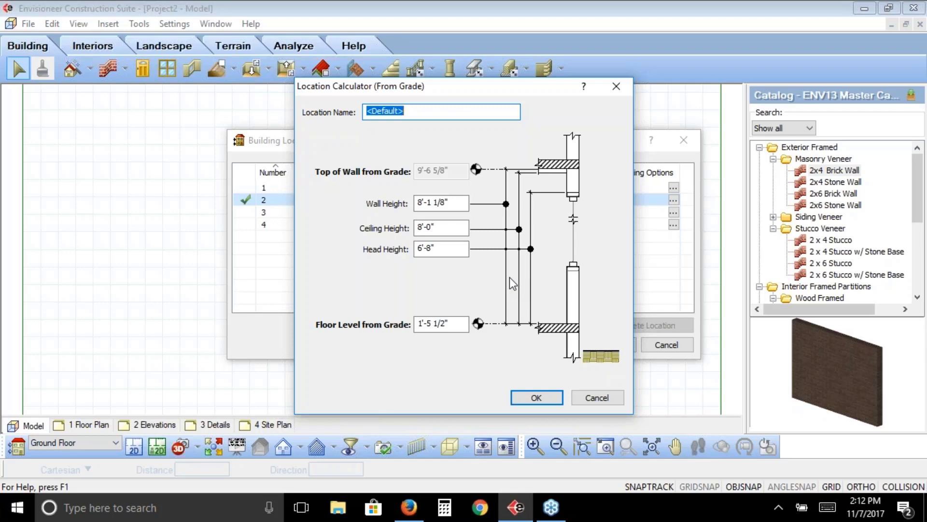
click(595, 397)
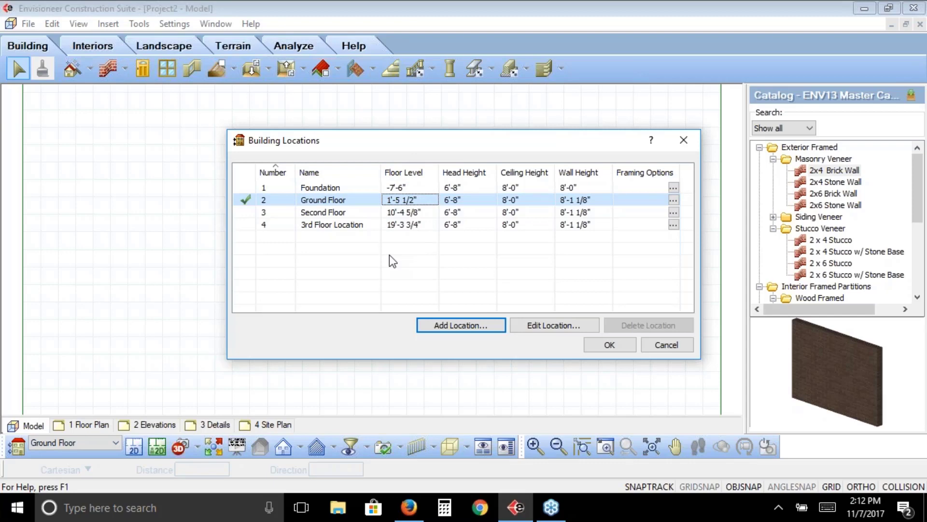
click(399, 205)
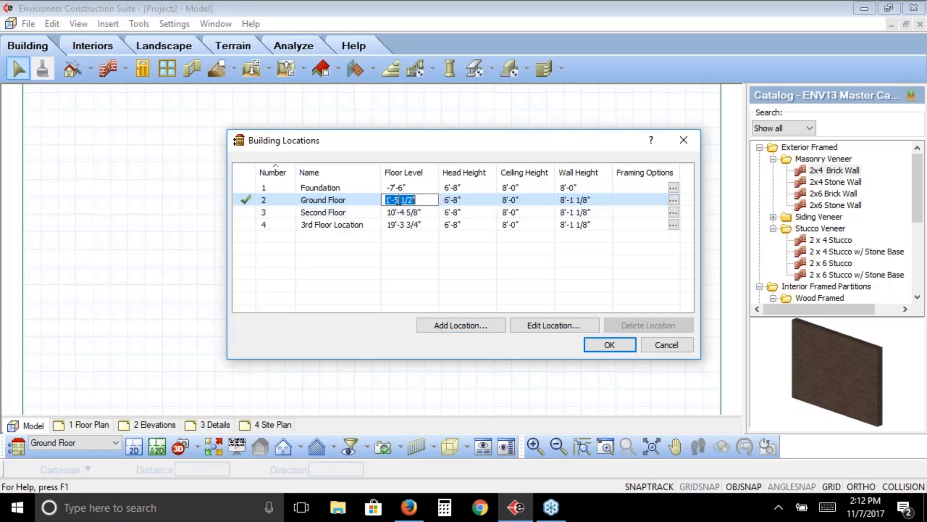
click(397, 200)
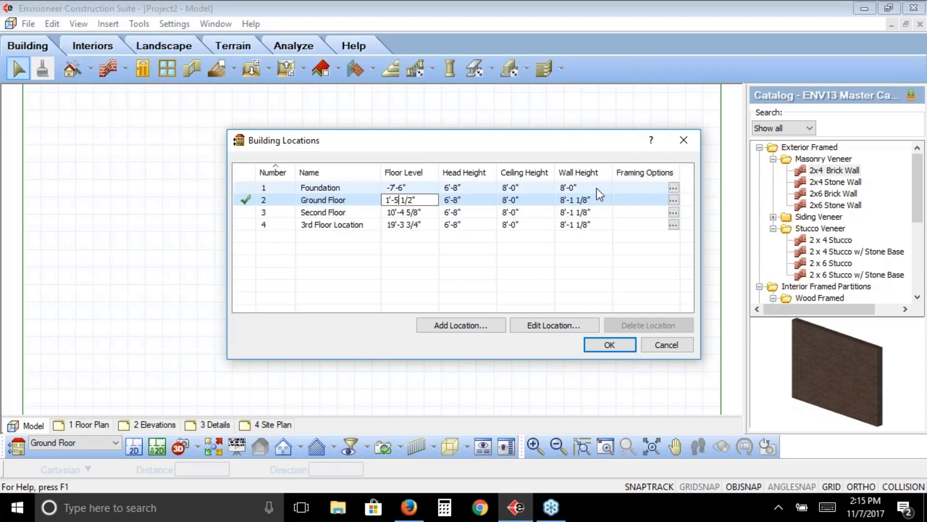
Open the Foundation's framing options and go through the span tables, intersection lookup table, infill configuration and framing rule
click(673, 188)
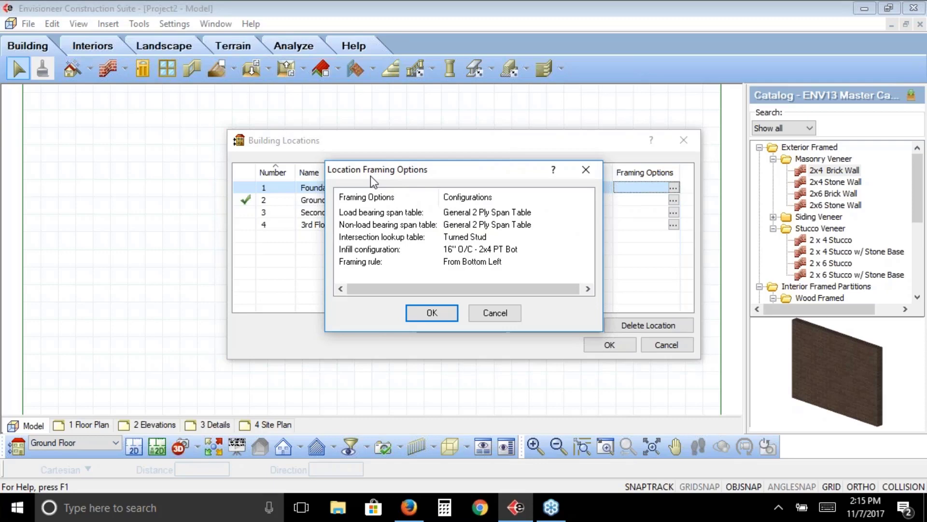
click(368, 216)
click(368, 228)
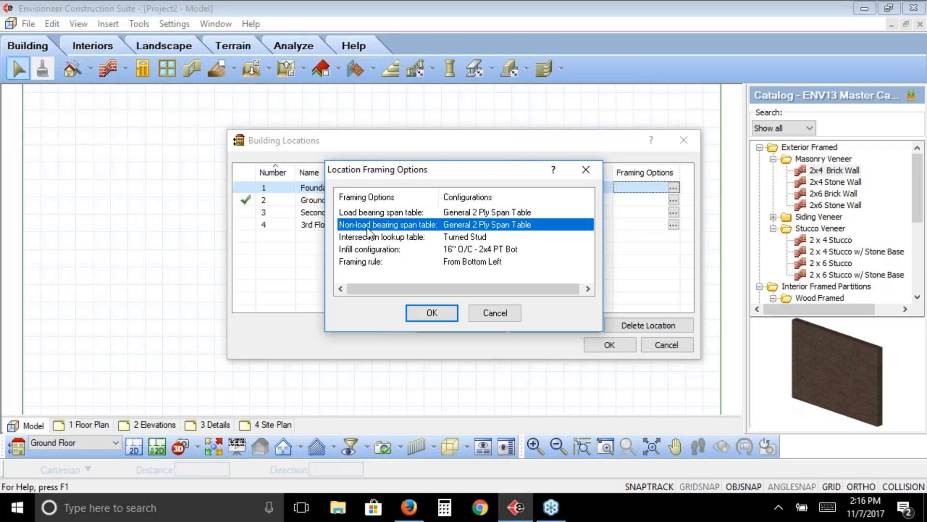
click(366, 238)
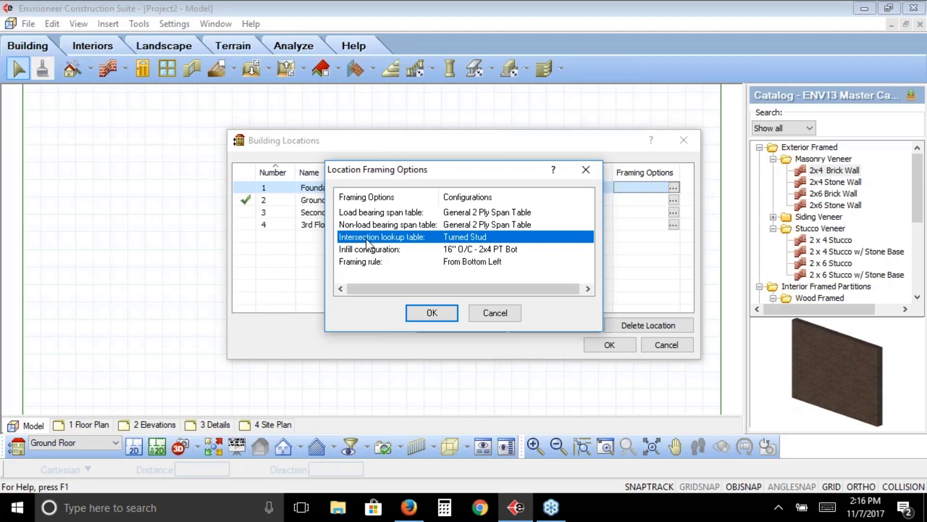
click(367, 251)
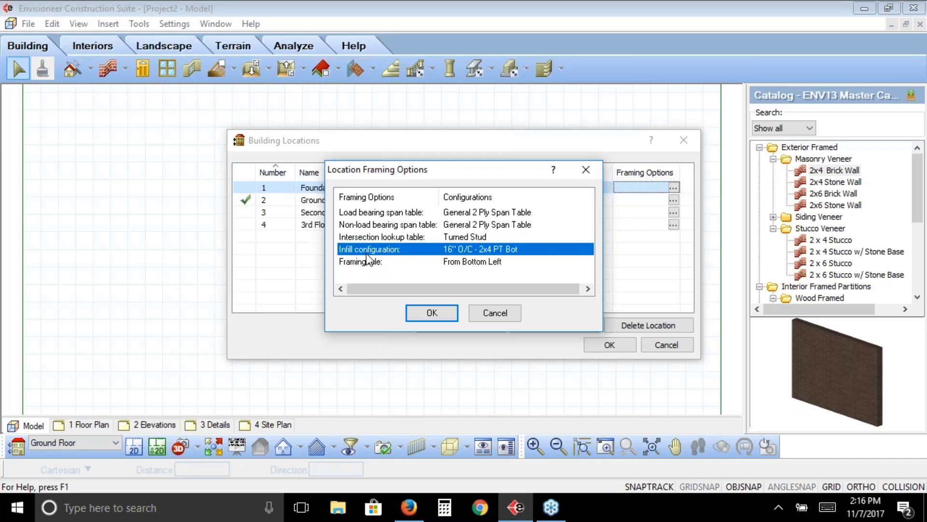
click(367, 263)
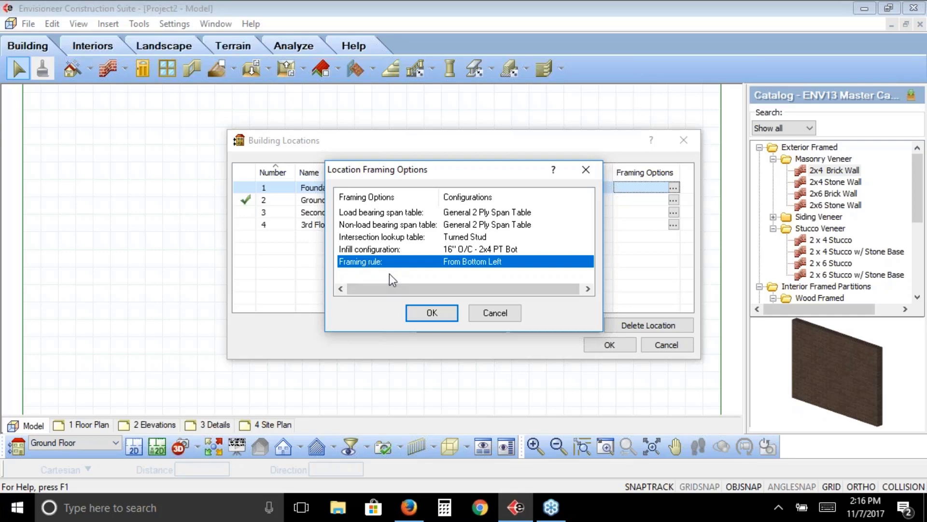
View the available framing rules for the Foundation and keep From Bottom Left
click(478, 264)
click(587, 263)
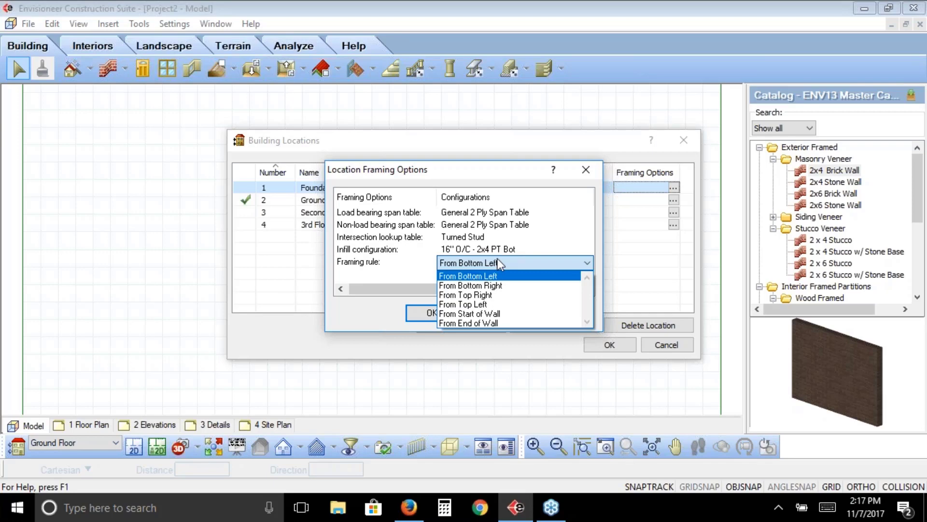
click(515, 219)
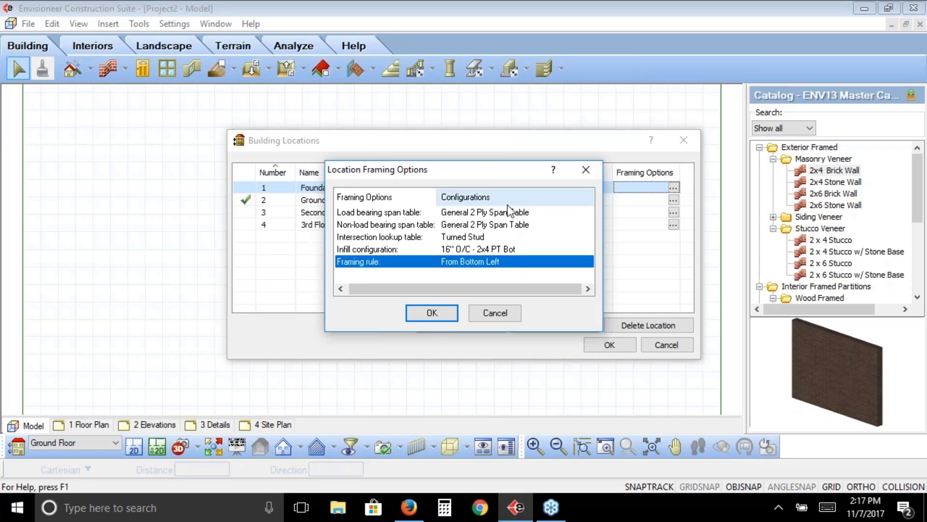
View the wall span table library for the Foundation's load bearing span table and leave it without changes
click(506, 213)
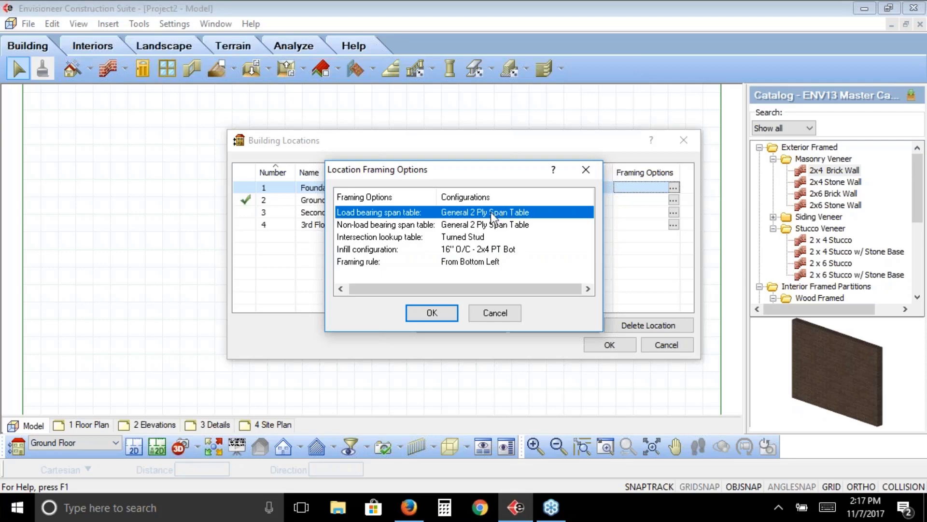
click(490, 213)
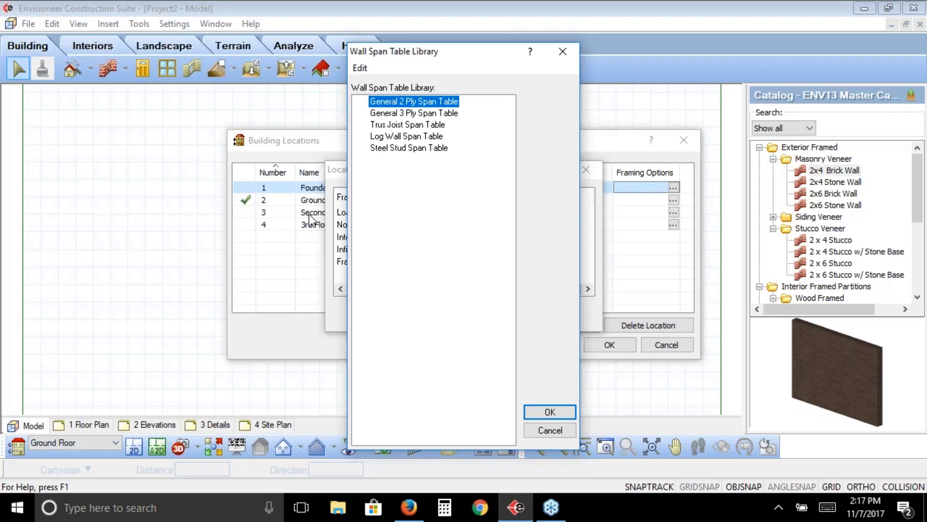
right_click(401, 107)
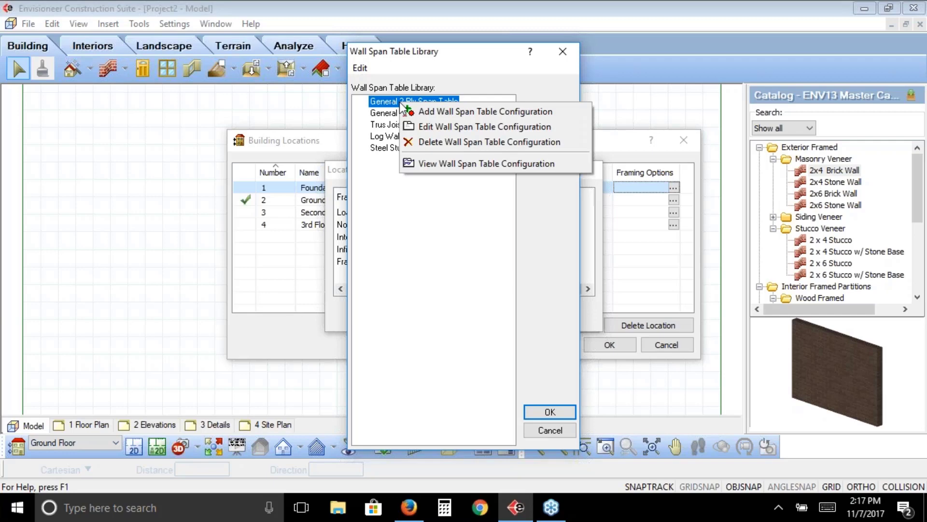
click(425, 225)
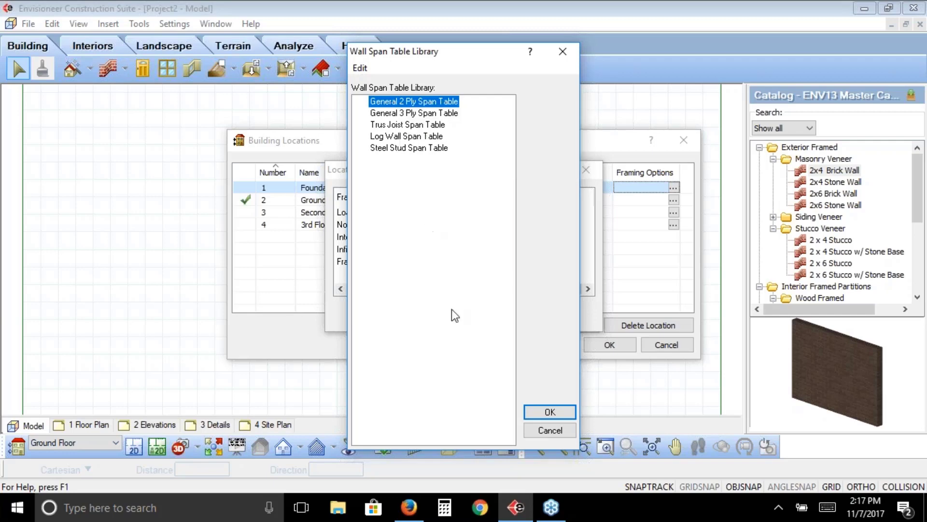
click(547, 432)
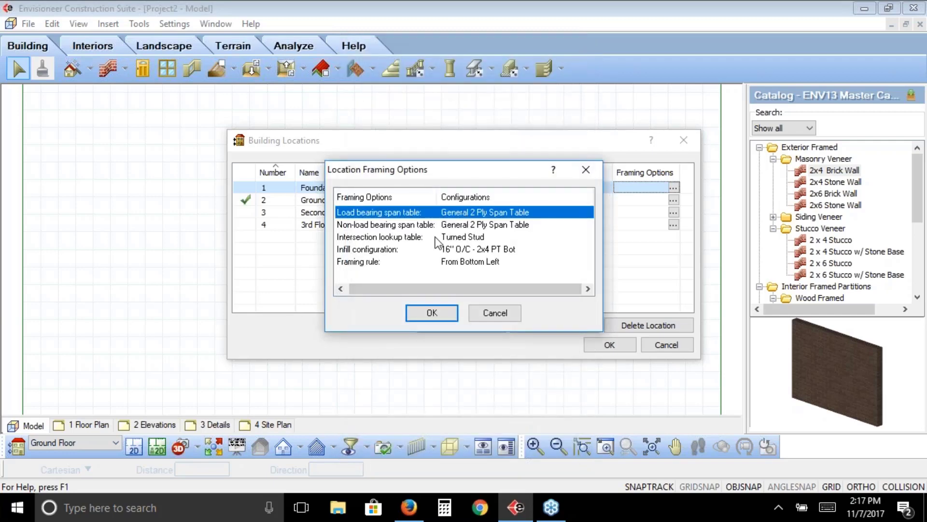
View the wall infill library for the Foundation's infill configuration, and close its framing options without changes
click(426, 249)
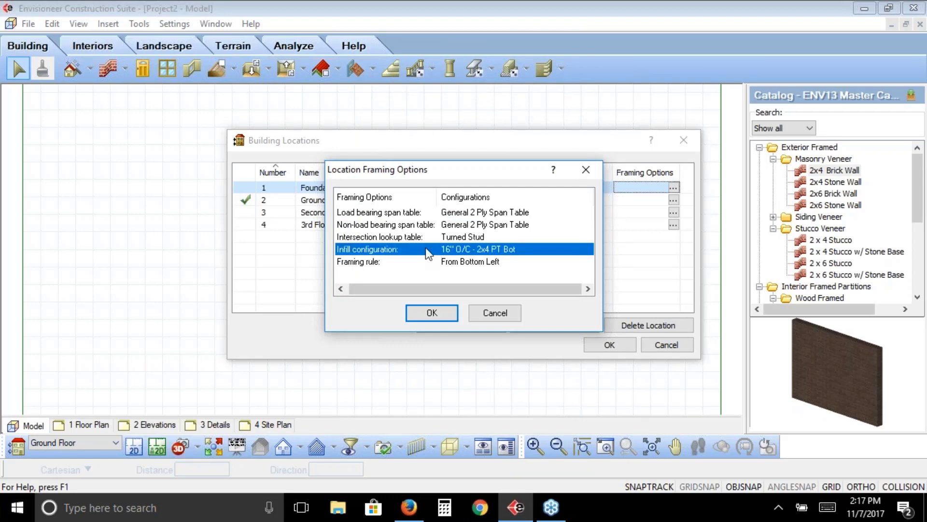
double_click(474, 251)
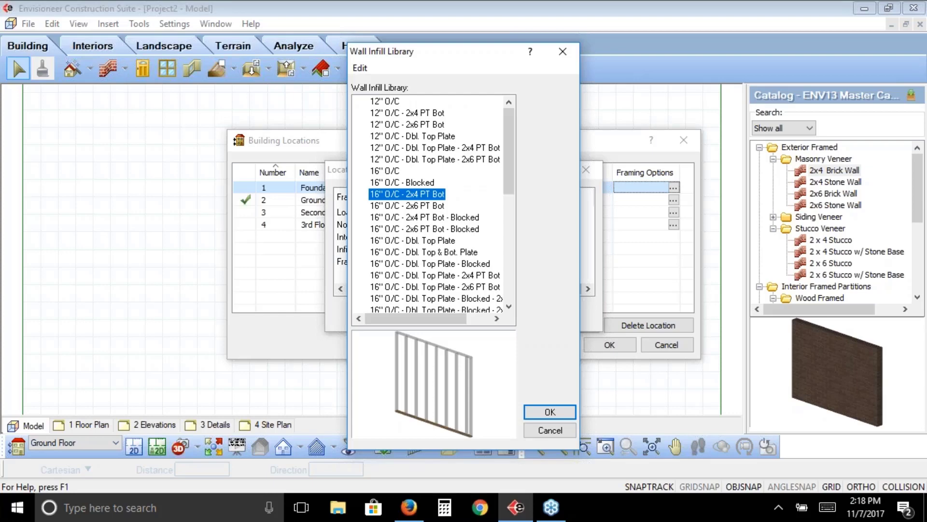
click(561, 431)
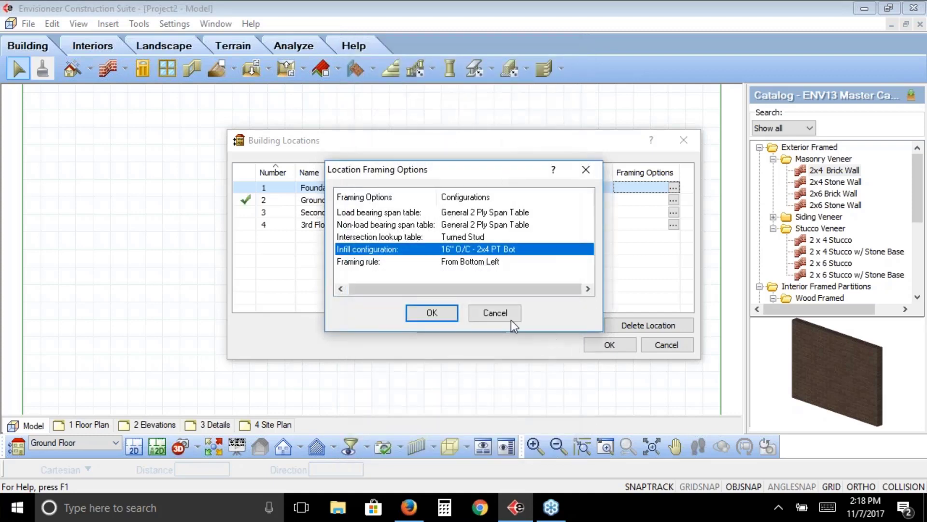
click(509, 313)
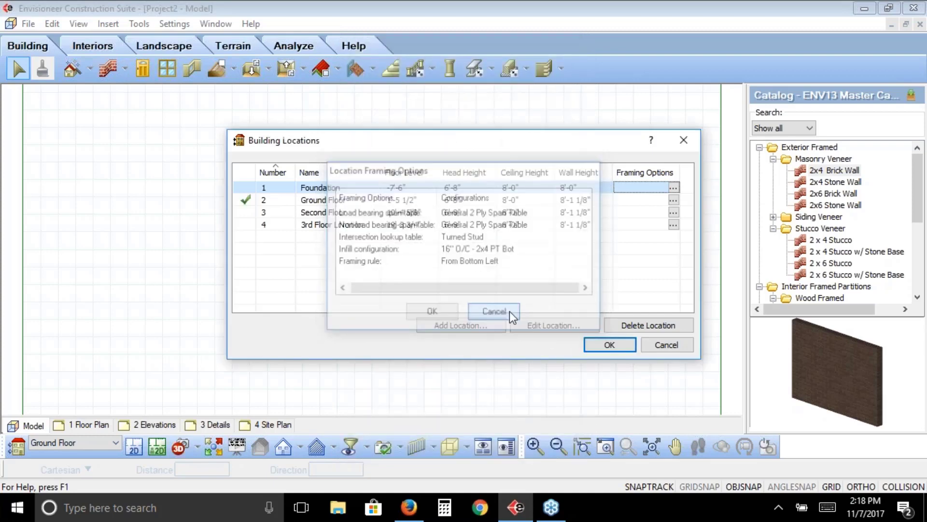
Review the Ground Floor's framing options and its wall infill library, leaving both without changes
click(674, 200)
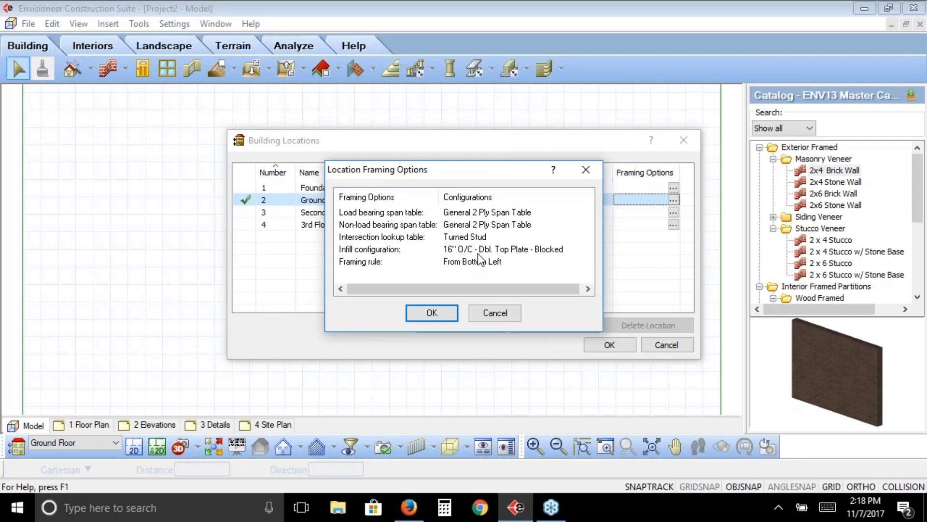
double_click(540, 251)
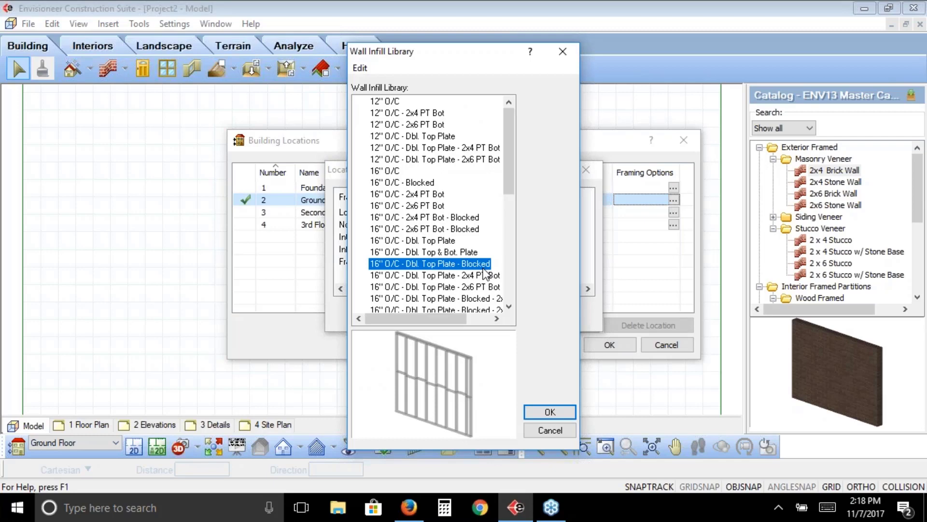
click(540, 428)
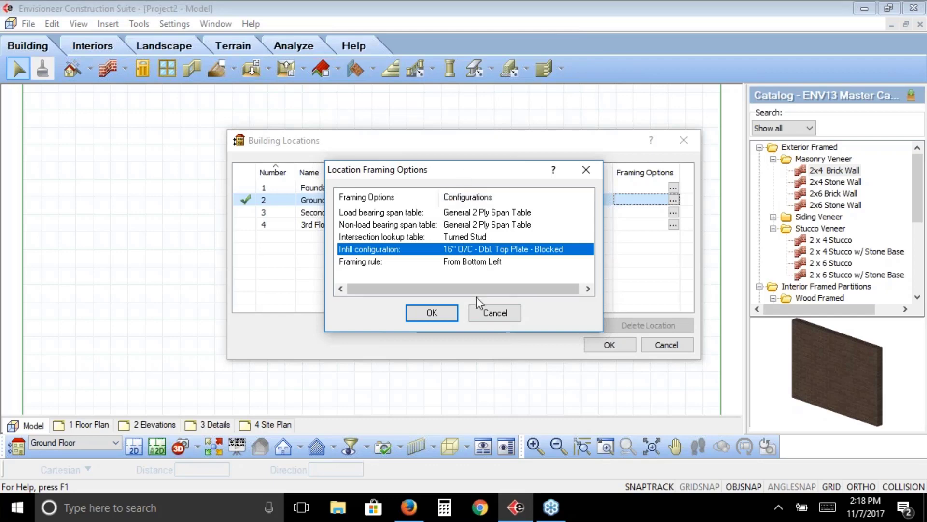
click(497, 313)
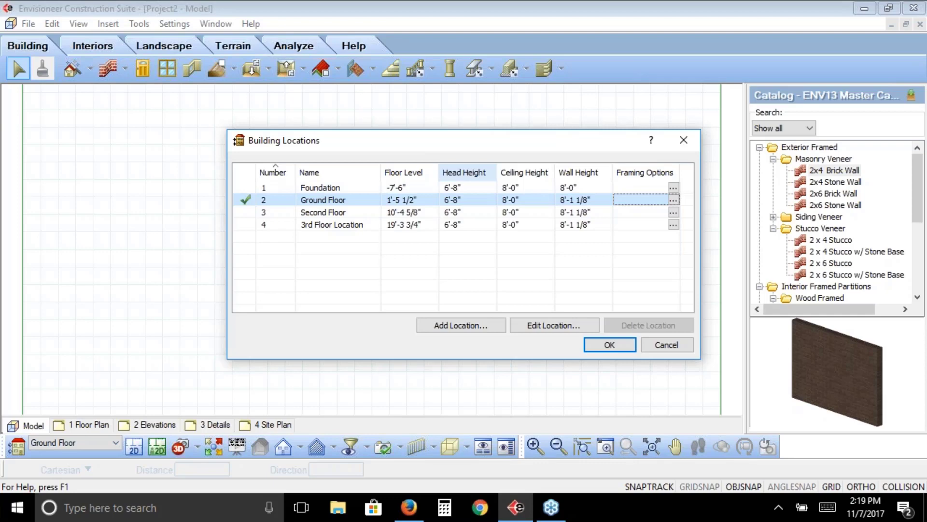
Set the Ground Floor's wall height to 9'-1 1/8" and update the affected floor levels as well
click(564, 200)
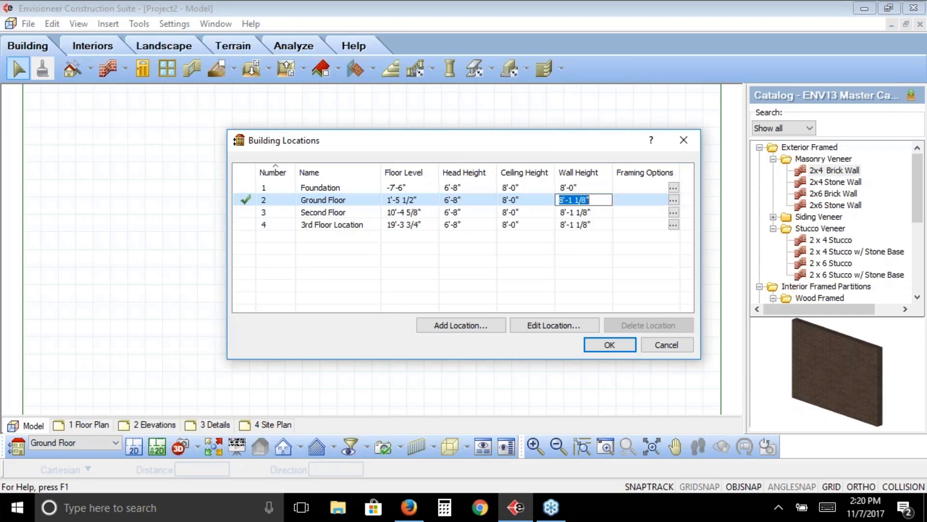
click(564, 199)
key(BackSpace)
text(9)
click(593, 214)
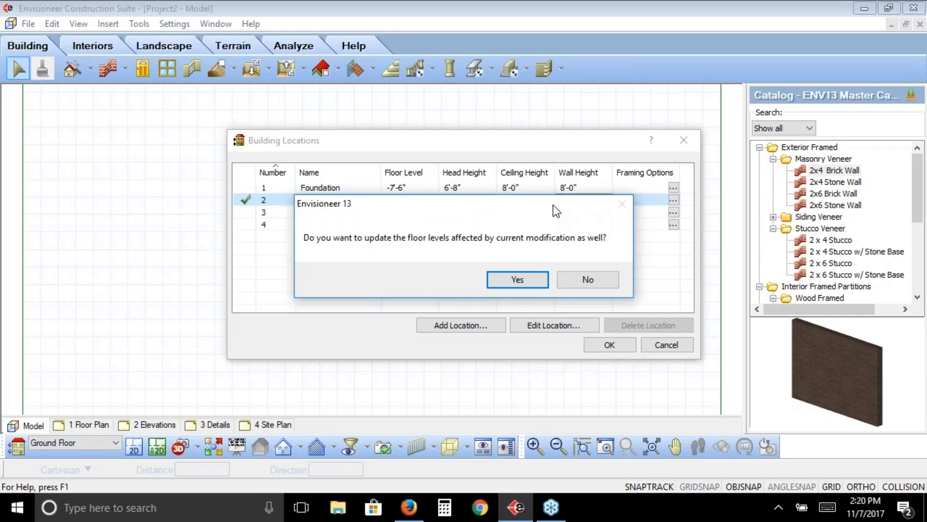
drag(552, 205, 557, 266)
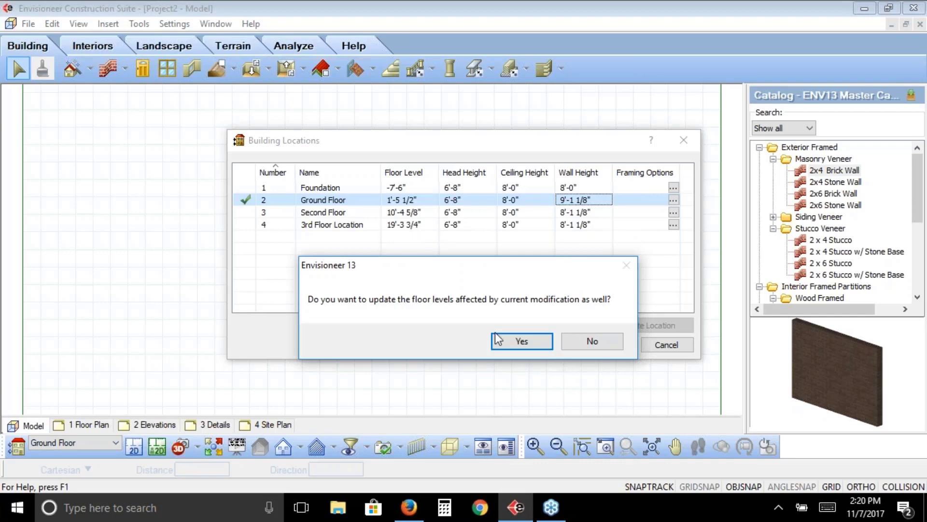
click(513, 342)
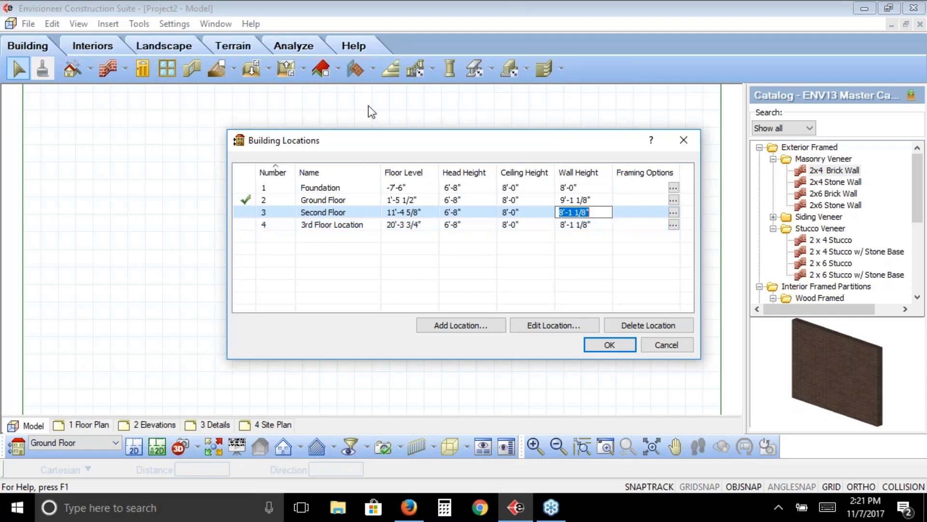
Make the 3rd Floor Location the current location, and switch the current location back to the Ground Floor
click(241, 227)
click(244, 224)
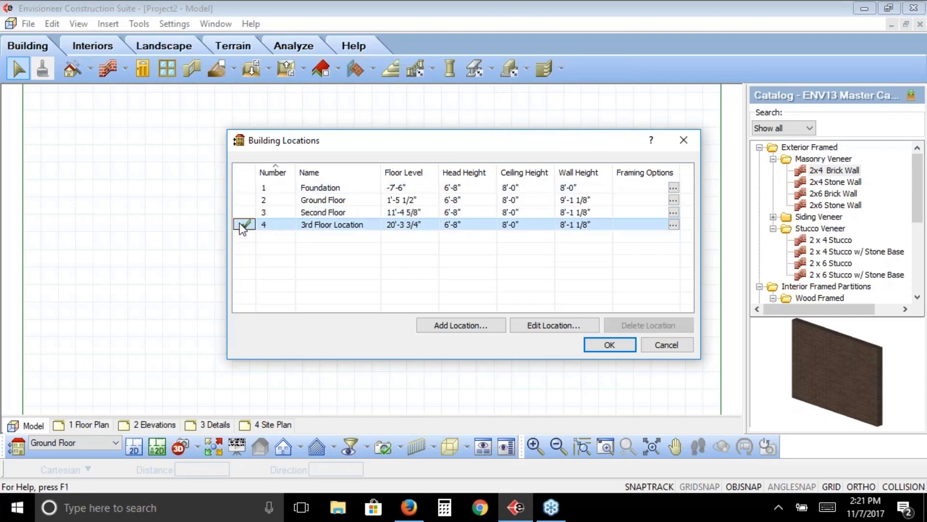
click(347, 224)
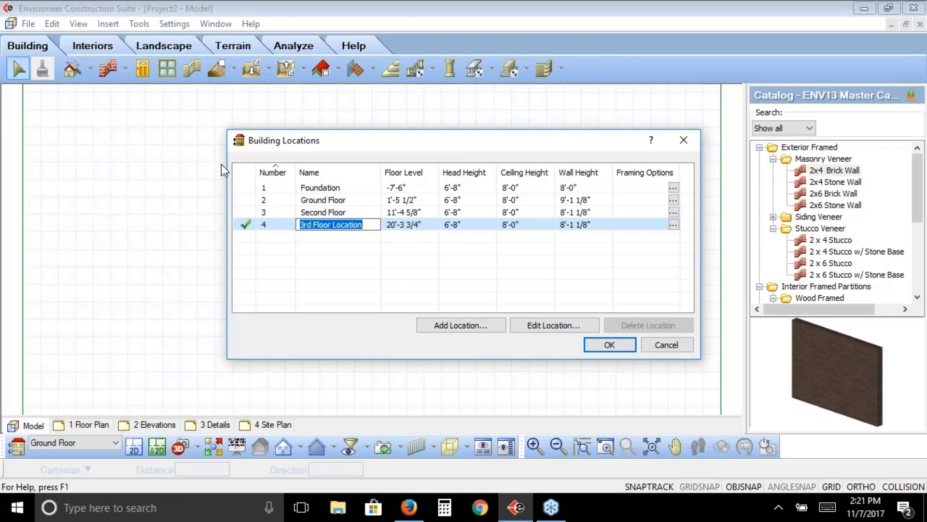
click(243, 200)
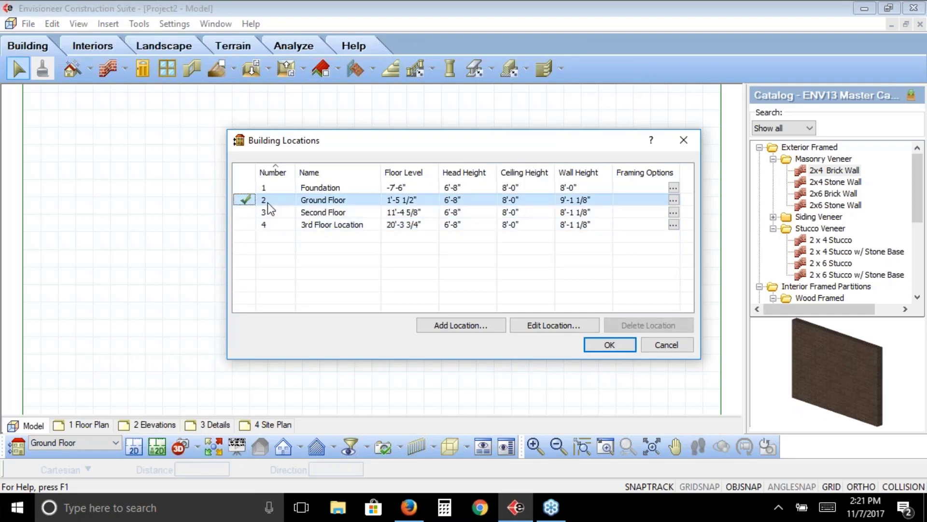
Delete the 3rd Floor Location from the building locations
click(334, 225)
click(334, 225)
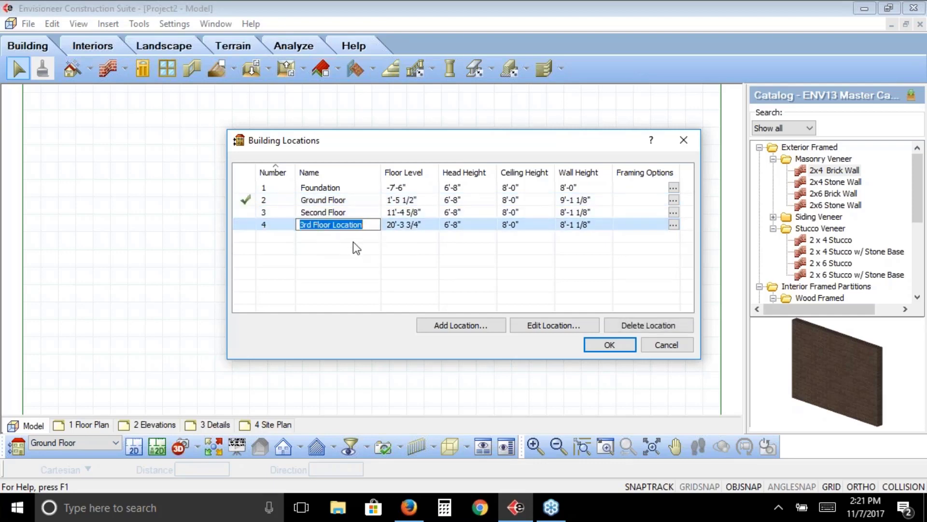
click(635, 329)
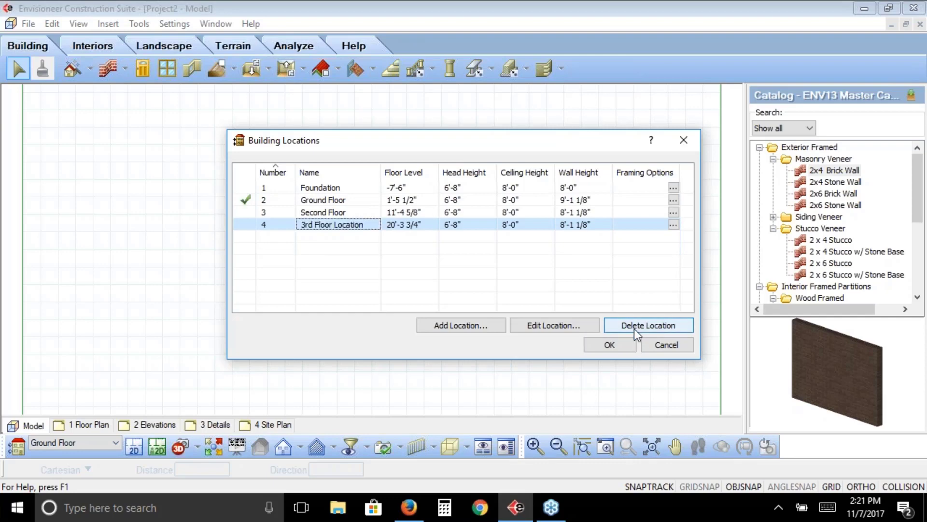
click(636, 325)
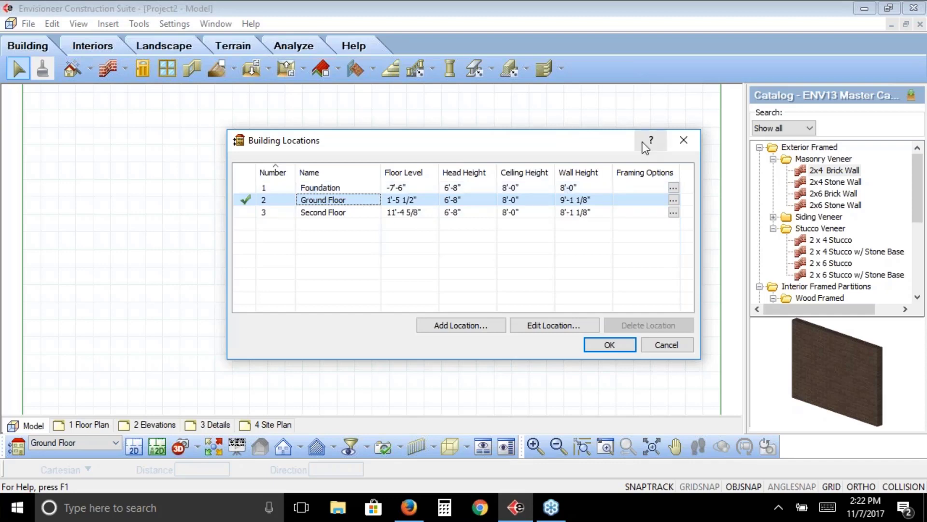
click(418, 204)
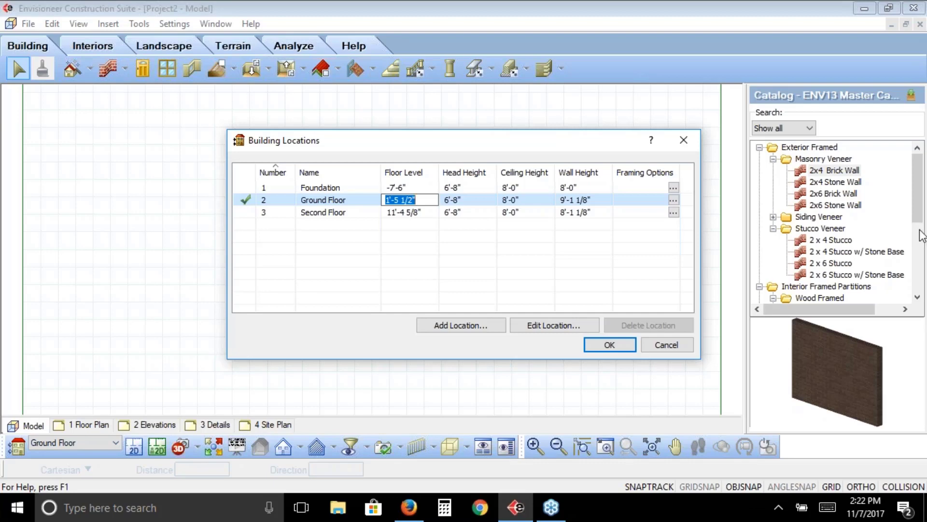
click(916, 196)
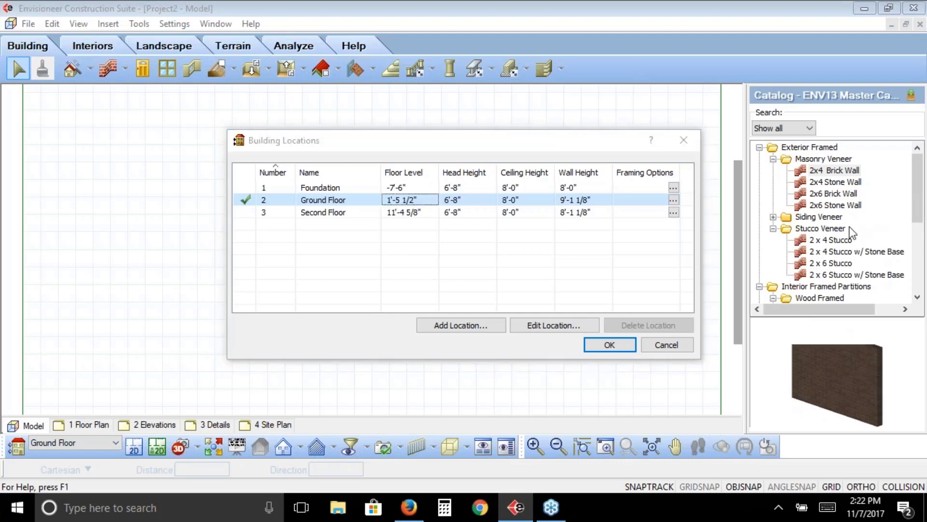
click(127, 299)
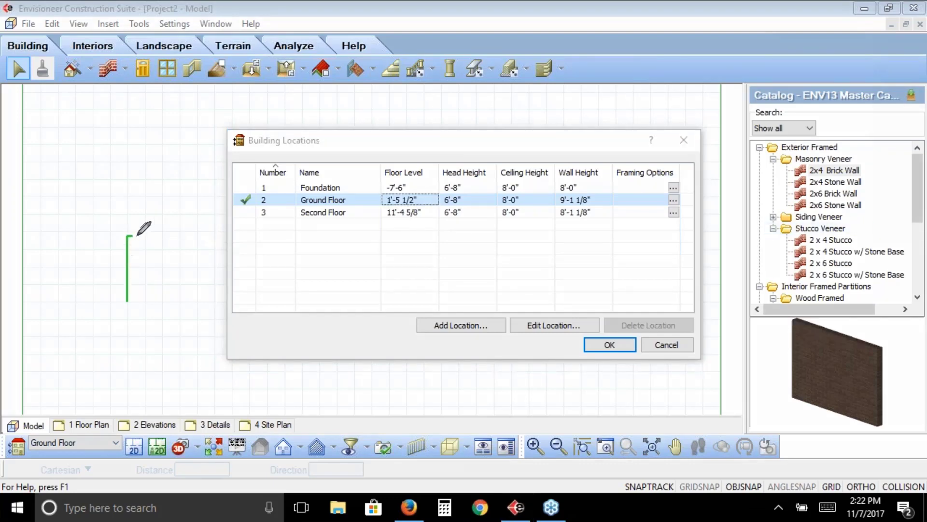
mouse_move(137, 236)
mouse_down()
mouse_move(211, 235)
mouse_move(166, 303)
mouse_move(127, 303)
mouse_up()
drag(128, 269, 59, 268)
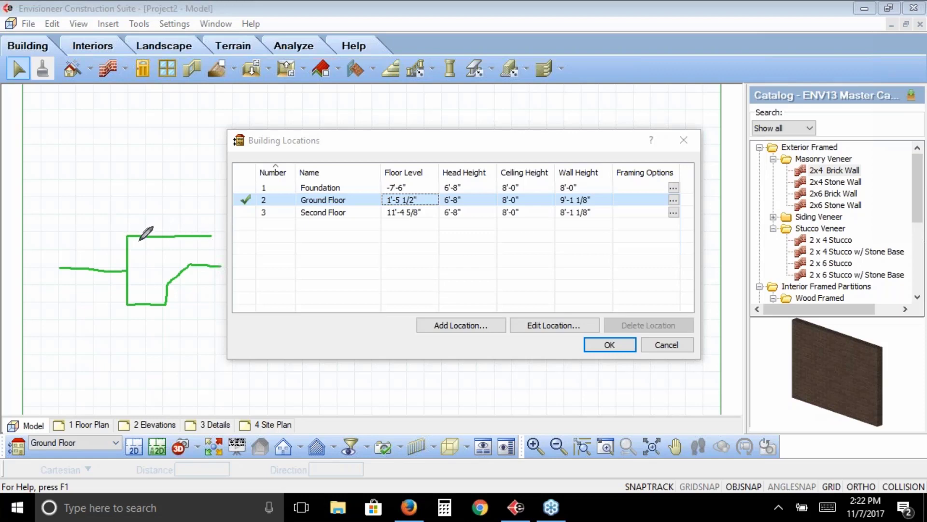
mouse_move(95, 238)
mouse_down()
mouse_move(113, 237)
mouse_move(97, 274)
mouse_up()
mouse_move(106, 231)
mouse_down()
mouse_move(77, 259)
mouse_move(83, 248)
mouse_up()
mouse_move(86, 242)
mouse_down()
mouse_move(264, 202)
mouse_move(383, 198)
mouse_move(380, 209)
mouse_up()
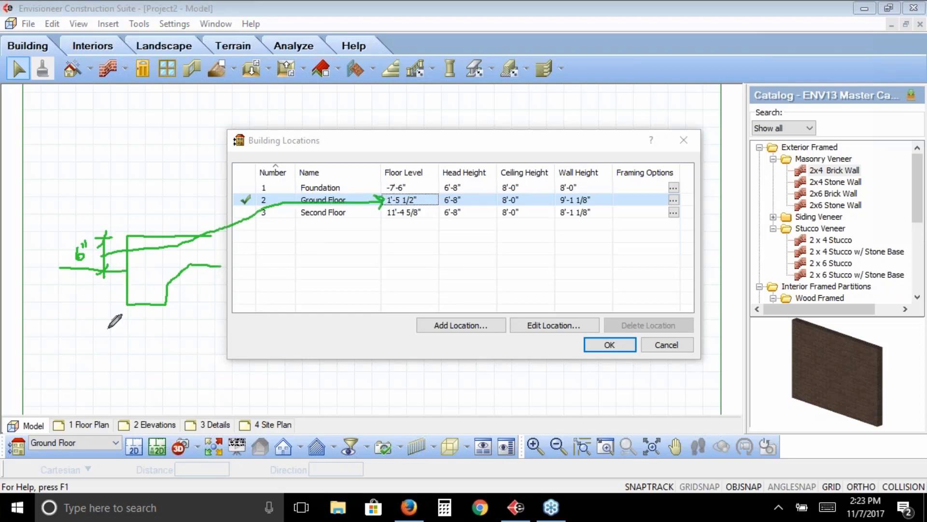
right_click(130, 291)
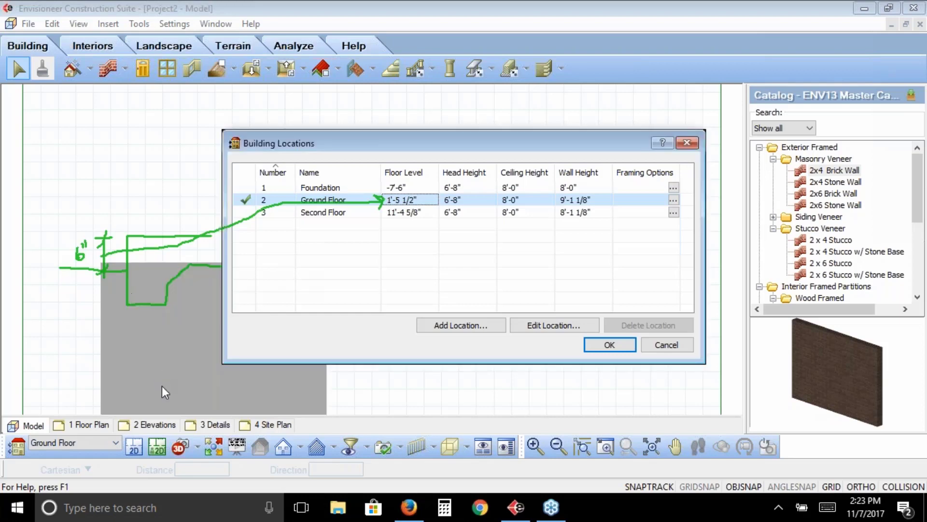
click(161, 386)
mouse_move(92, 301)
mouse_down()
mouse_move(91, 269)
mouse_move(116, 231)
mouse_move(202, 230)
mouse_up()
mouse_move(216, 261)
mouse_down()
mouse_move(163, 264)
mouse_move(136, 281)
mouse_move(130, 308)
mouse_move(100, 315)
mouse_move(90, 298)
mouse_up()
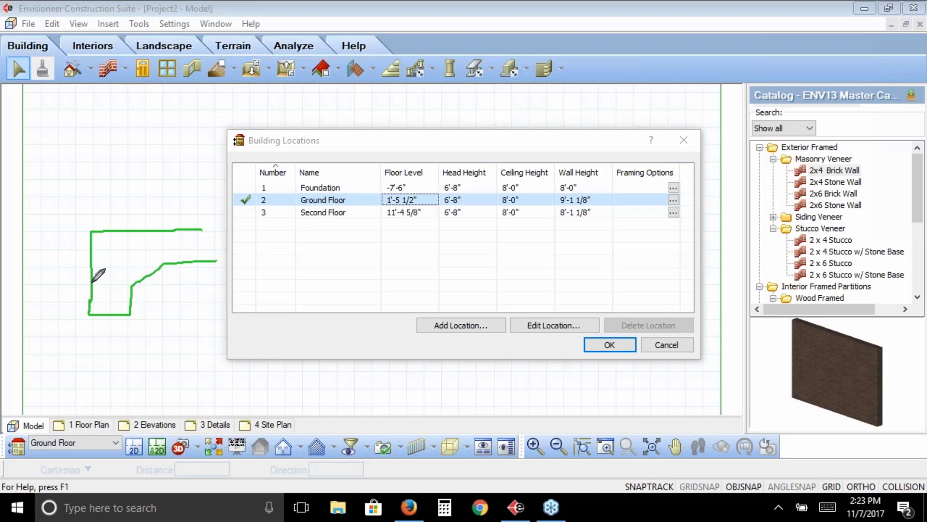
drag(92, 281, 37, 281)
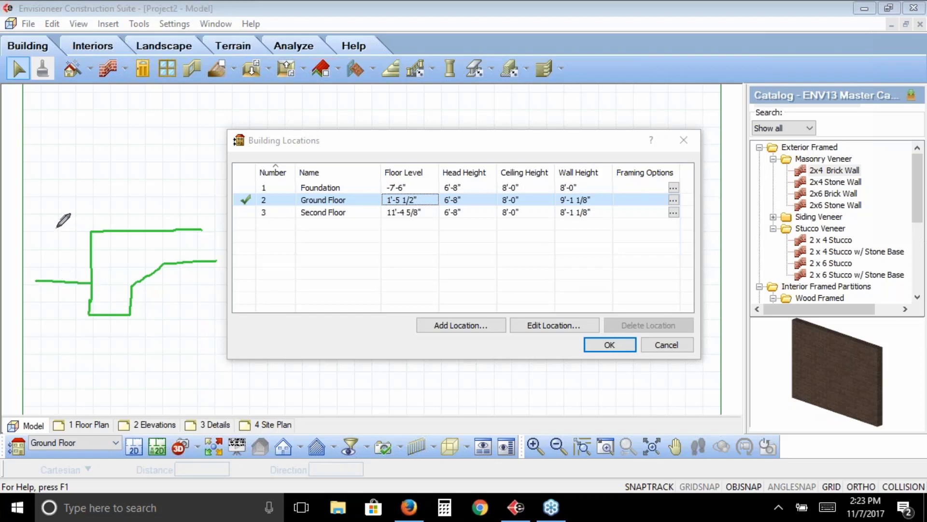
drag(57, 227, 55, 313)
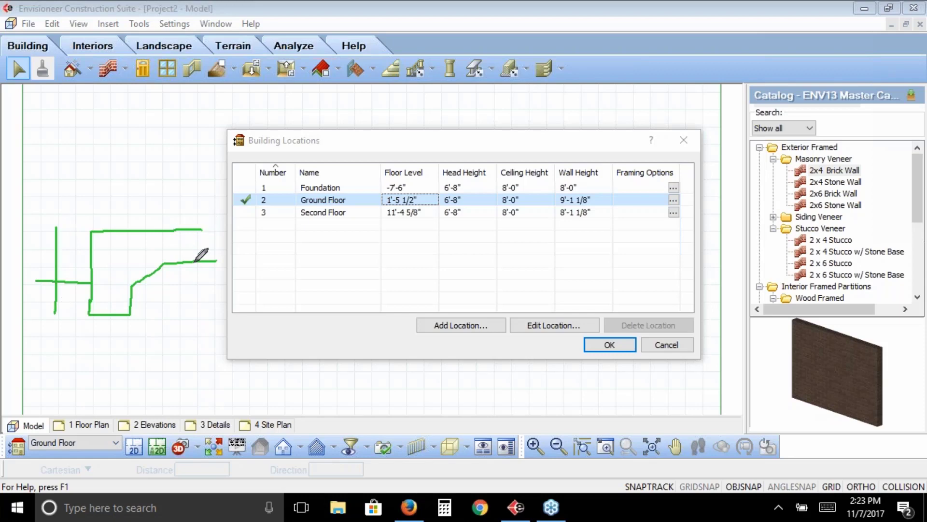
mouse_move(39, 233)
mouse_down()
mouse_move(74, 233)
mouse_move(52, 237)
mouse_up()
drag(66, 276, 52, 290)
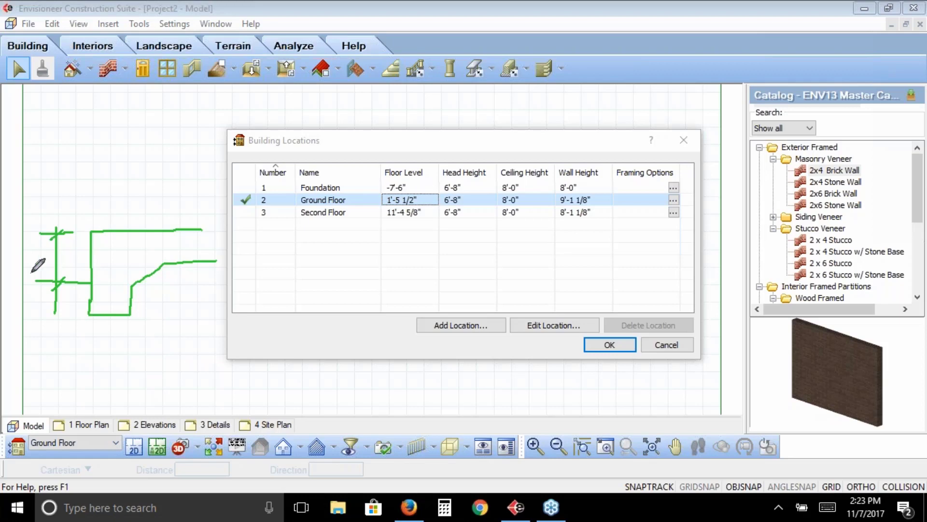
right_click(187, 254)
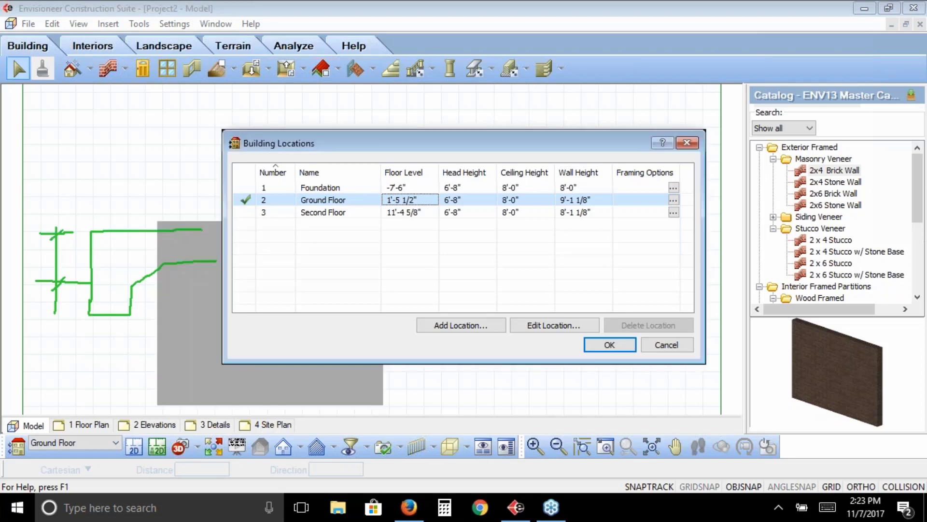
click(216, 346)
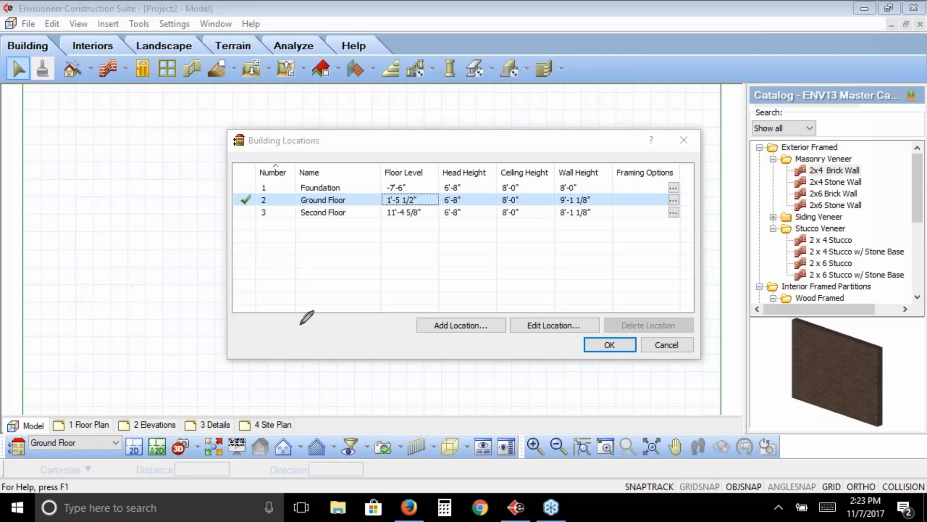
right_click(406, 288)
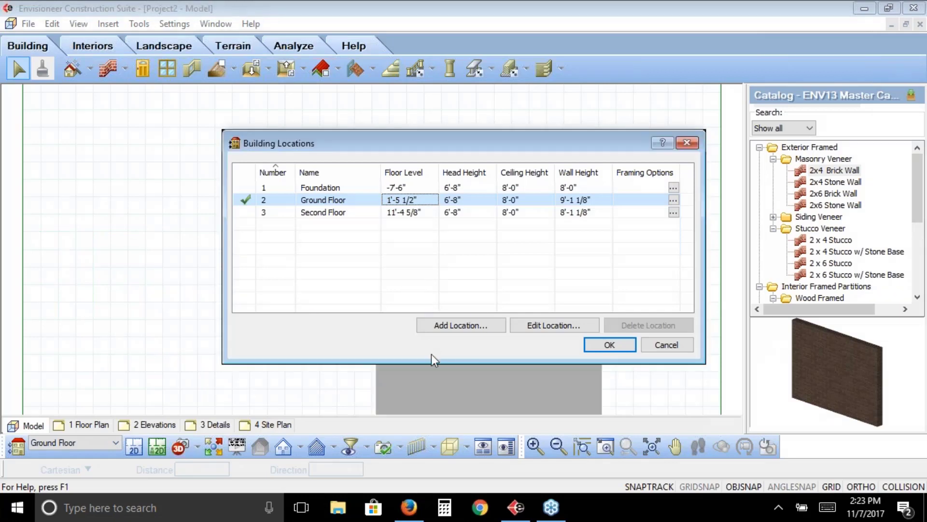
click(430, 316)
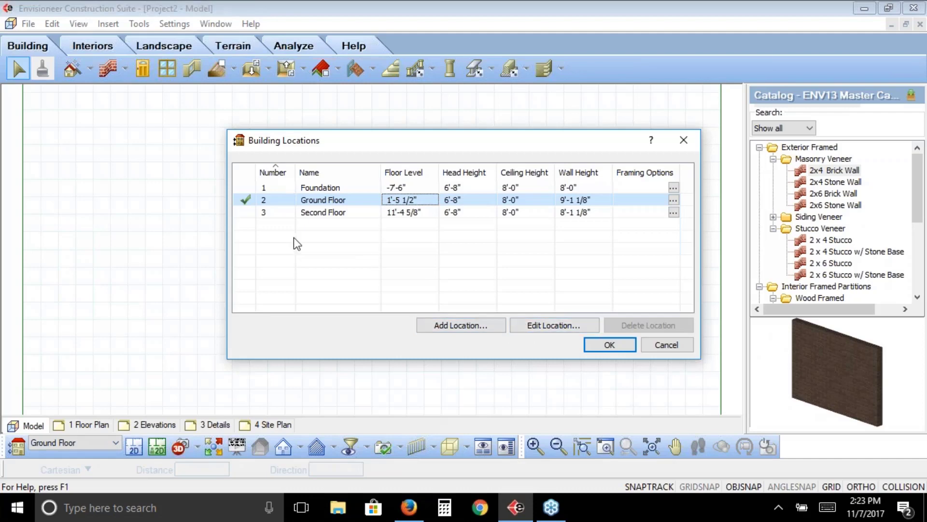
Review the Second Floor's heights in the location calculator and the Ground Floor's floor level, leaving both without changes
double_click(319, 213)
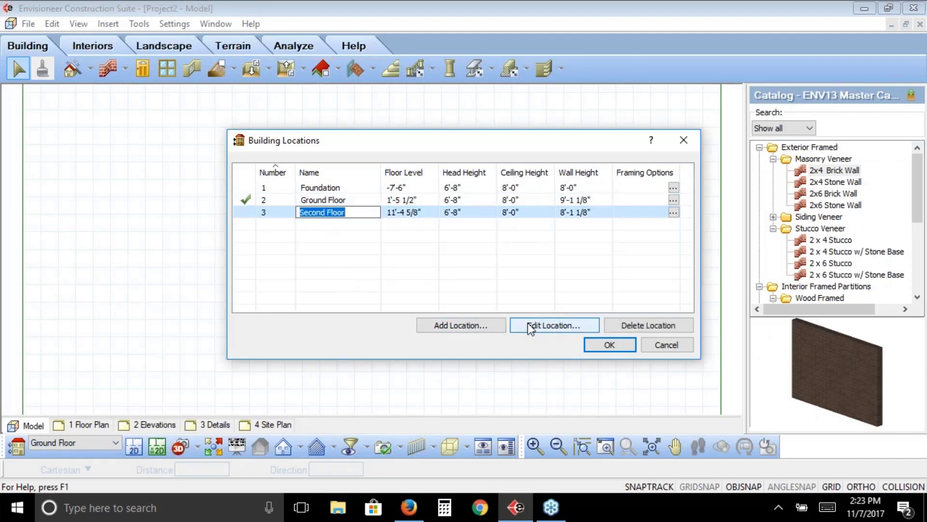
click(541, 326)
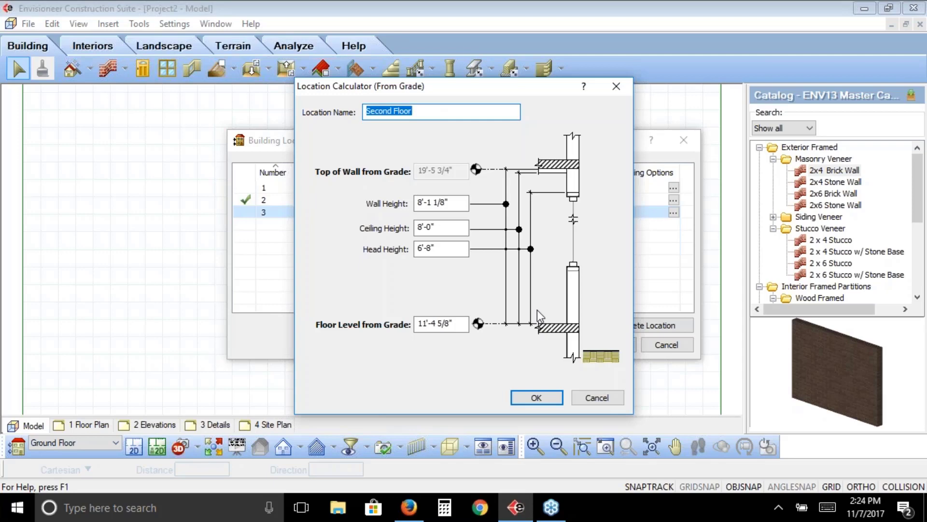
click(595, 397)
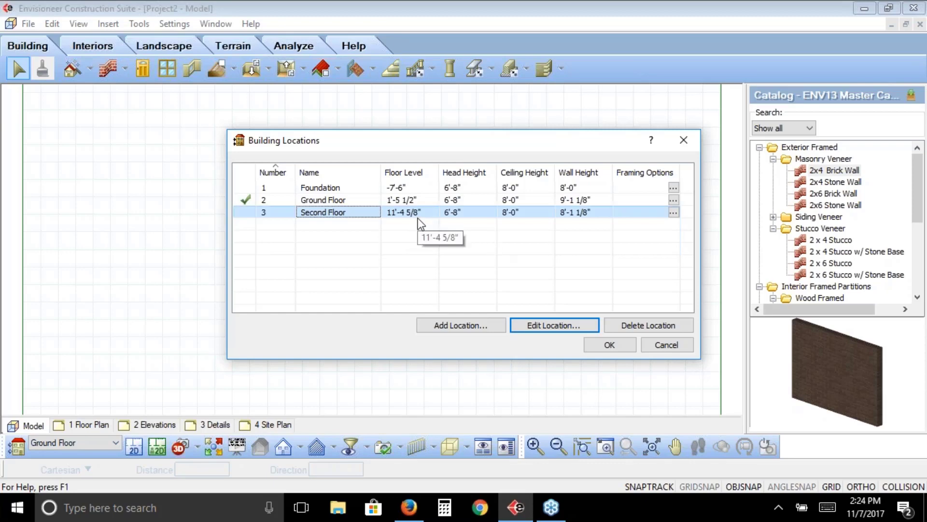
double_click(416, 200)
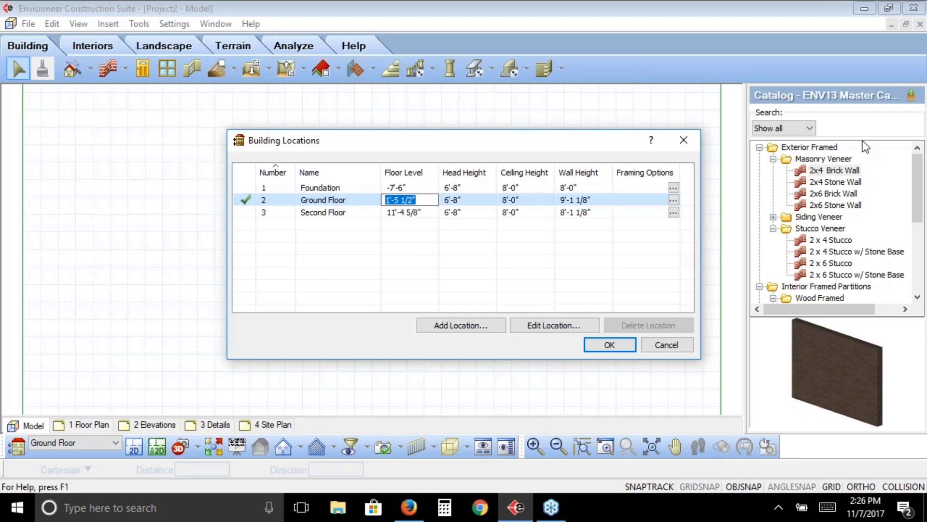
click(914, 112)
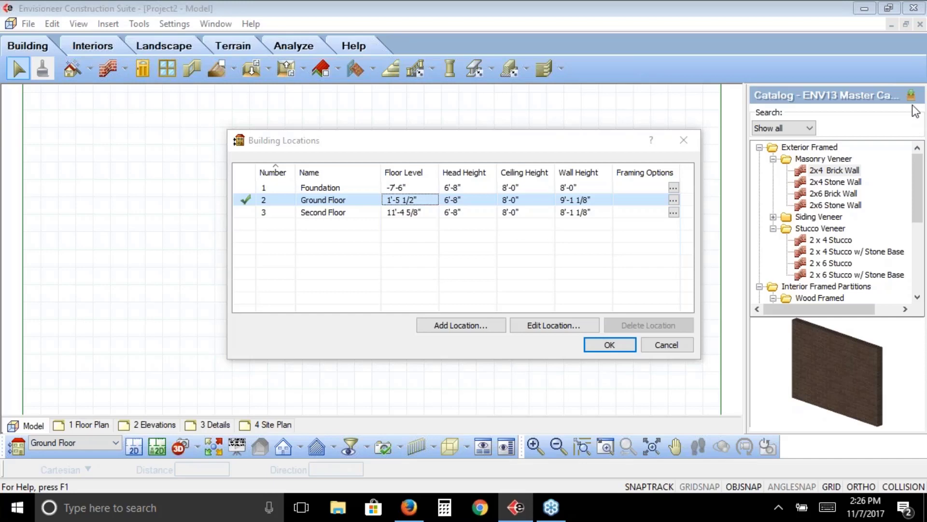
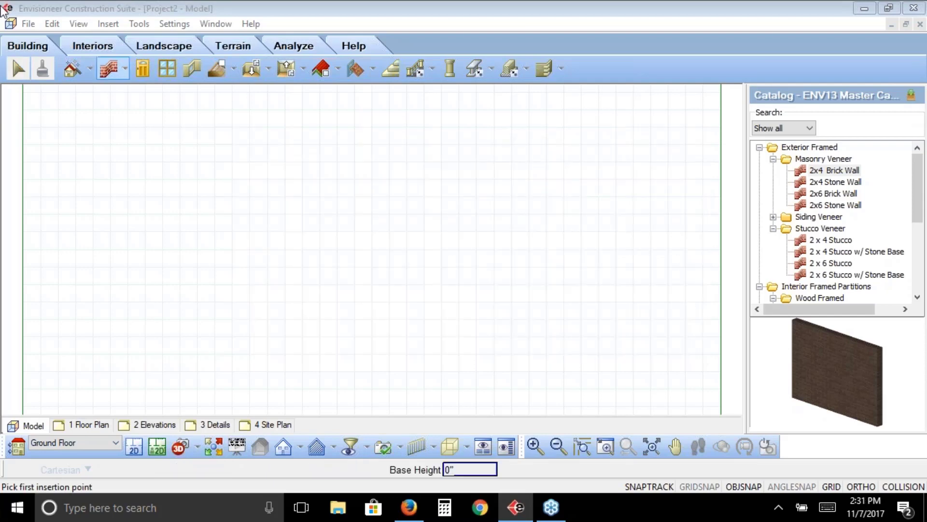
Review the floor levels of the Garage and Ground Floor in the building locations without changing any values
click(184, 24)
click(151, 94)
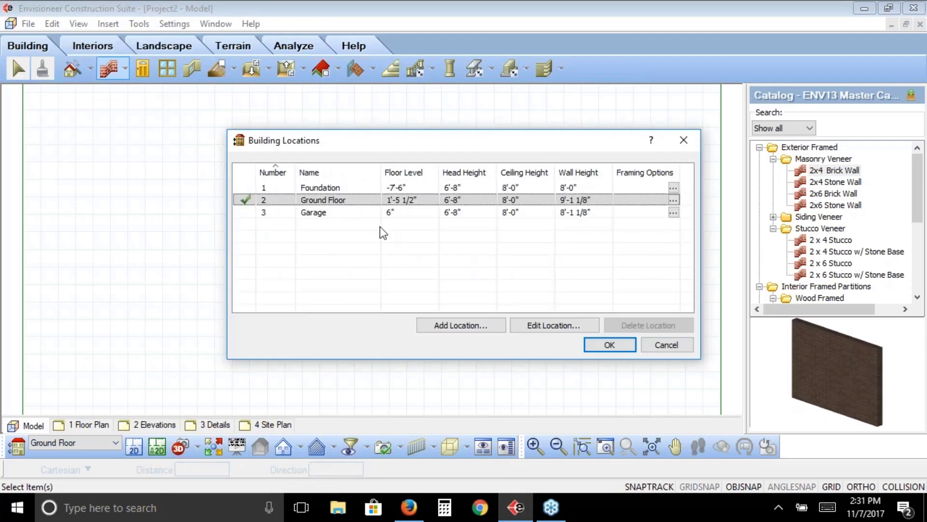
double_click(325, 208)
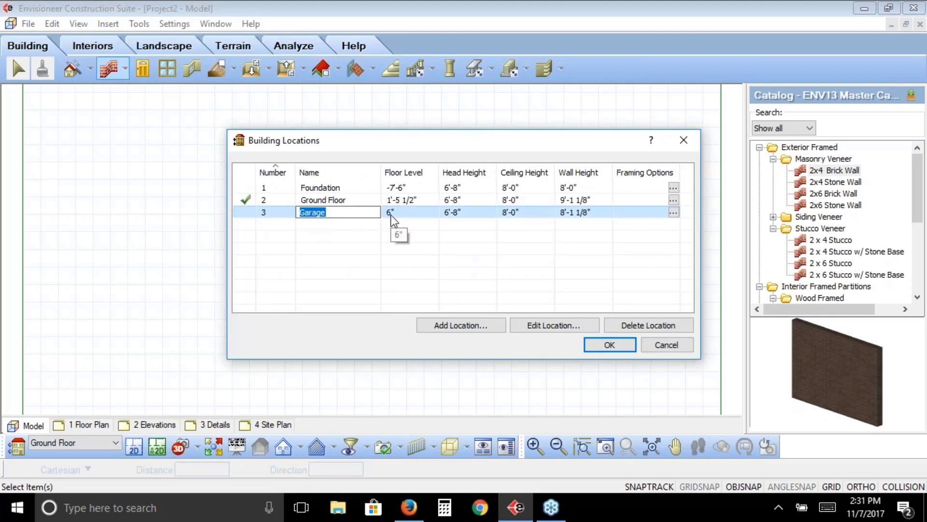
double_click(369, 202)
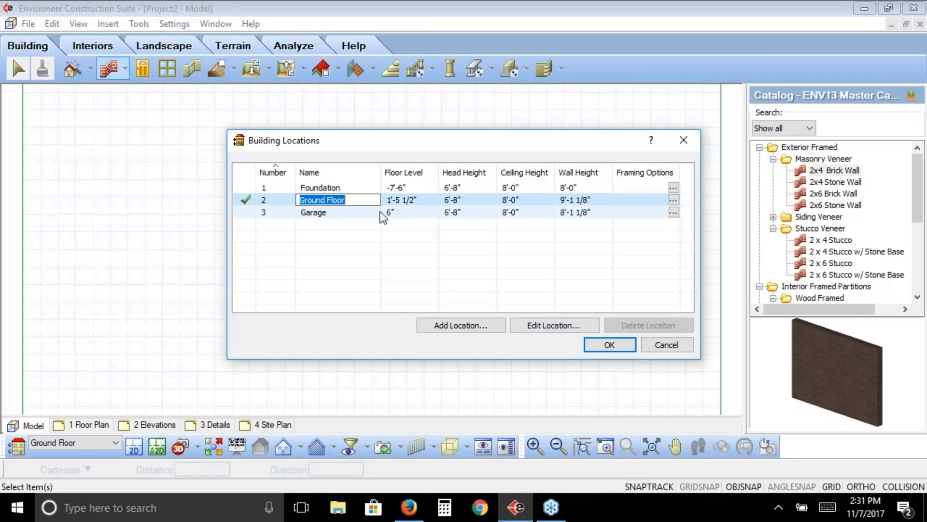
click(604, 346)
click(604, 346)
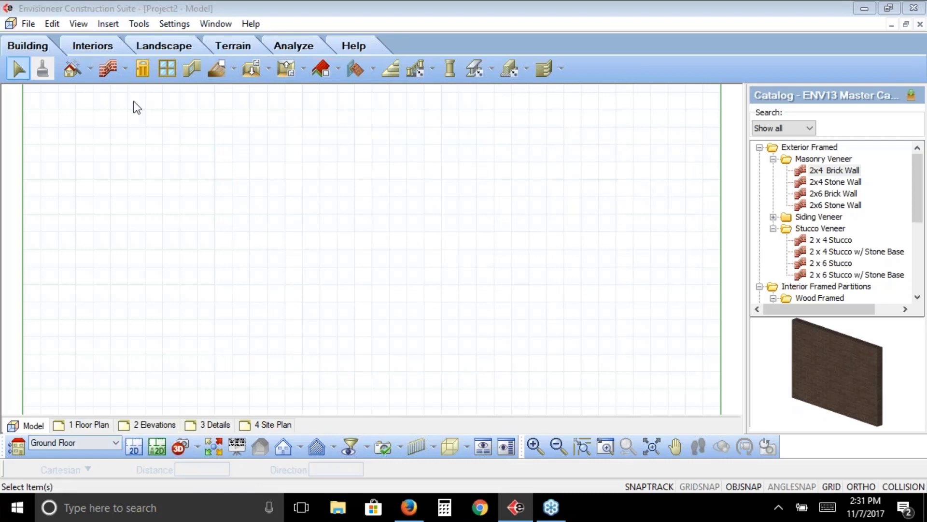
Draw a closed rectangular house outline in 2x6 Stone Wall on the Ground Floor, about 22' wide and 34' deep
click(839, 205)
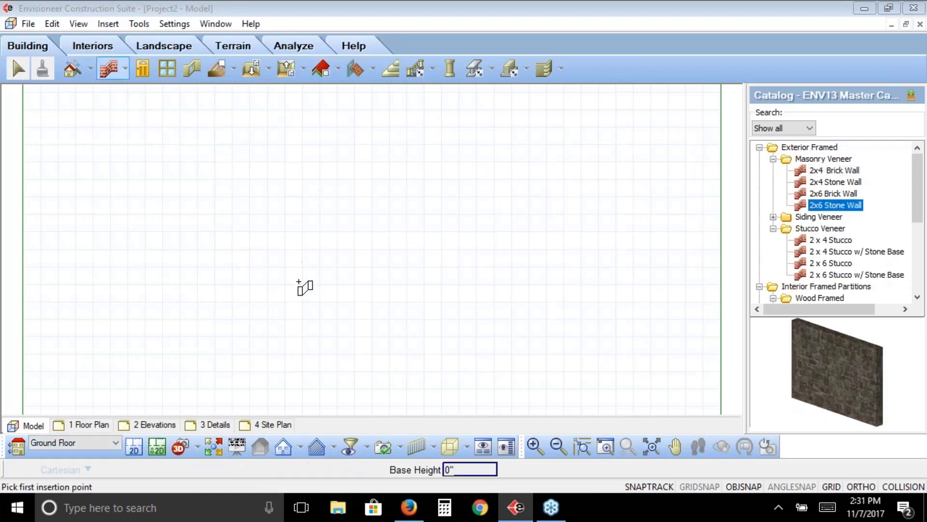
click(322, 293)
click(323, 151)
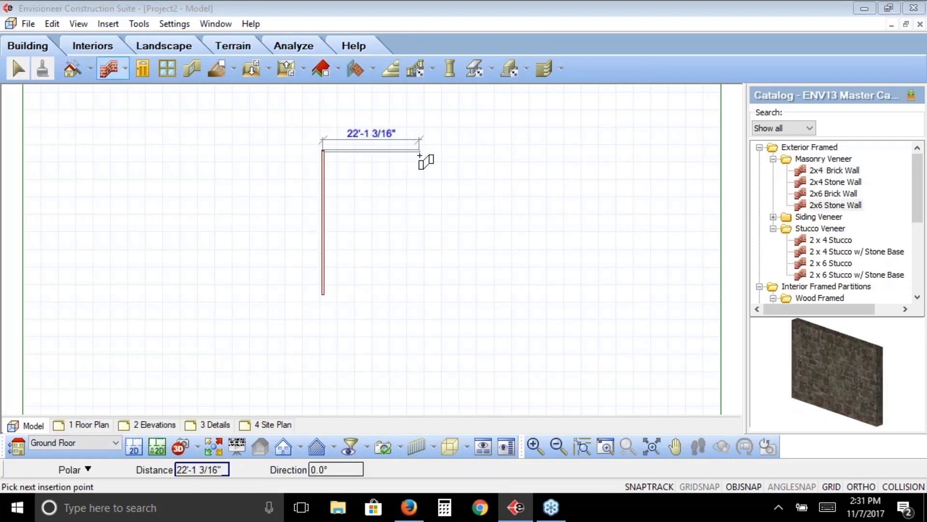
click(419, 151)
click(420, 293)
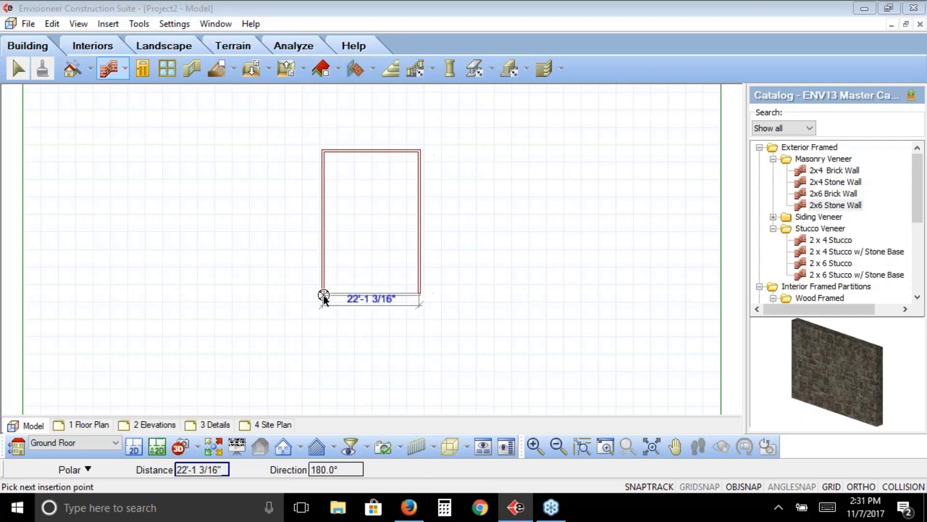
click(322, 294)
right_click(263, 260)
click(286, 263)
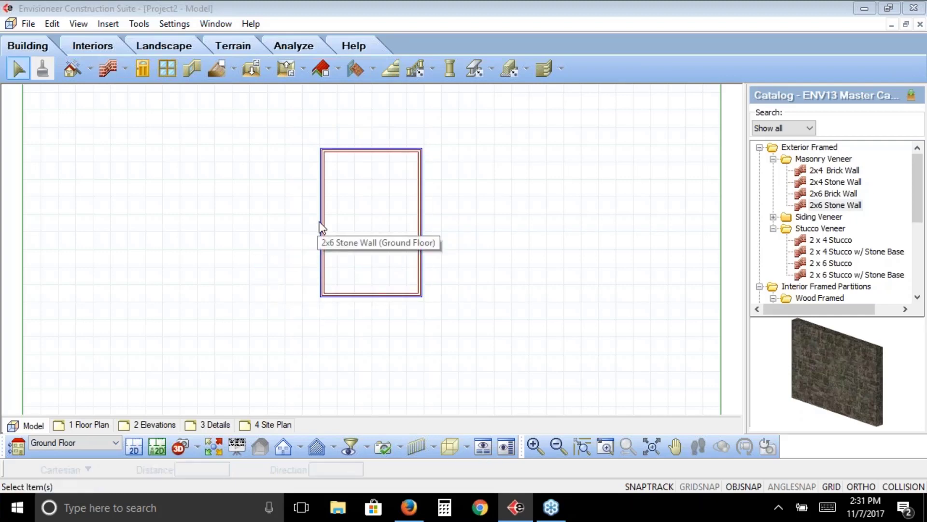
Add three 2x6 Stone Walls forming an attached room about 15' by 20' on the left side of the house rectangle
click(109, 68)
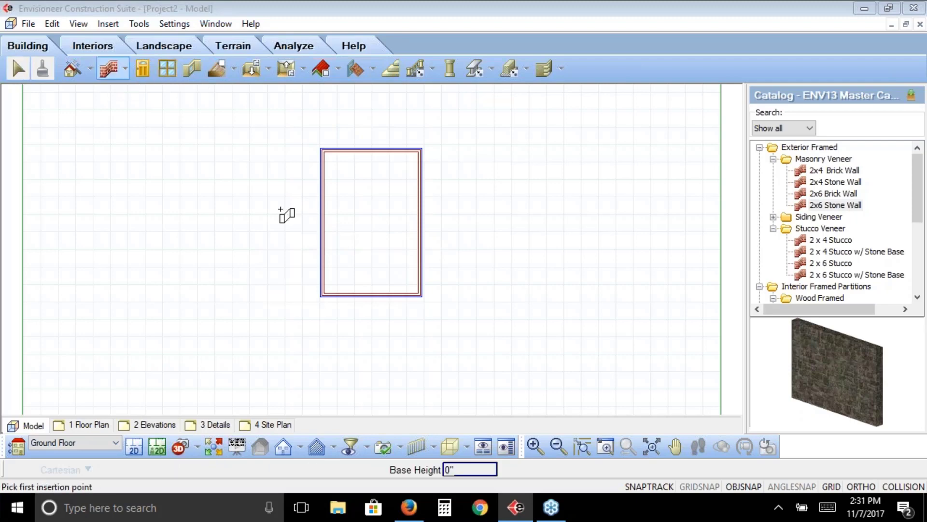
click(321, 193)
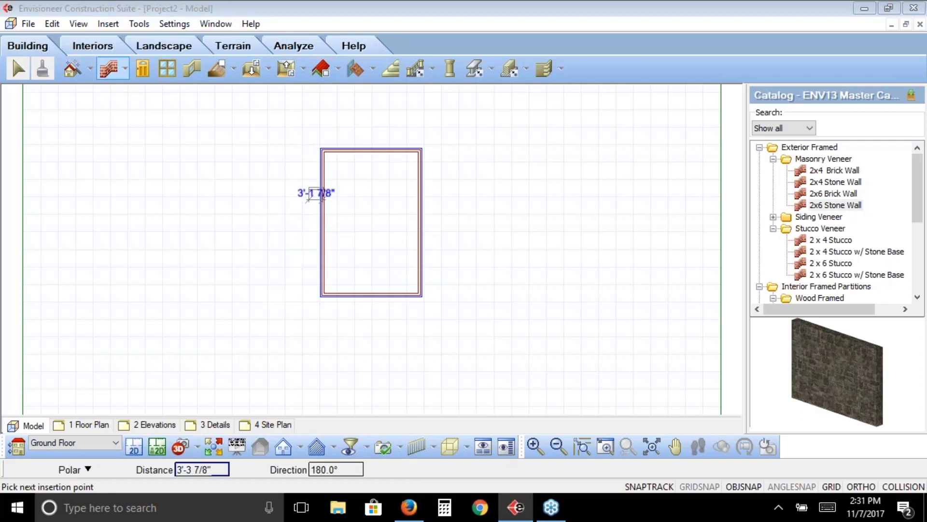
click(258, 189)
click(258, 271)
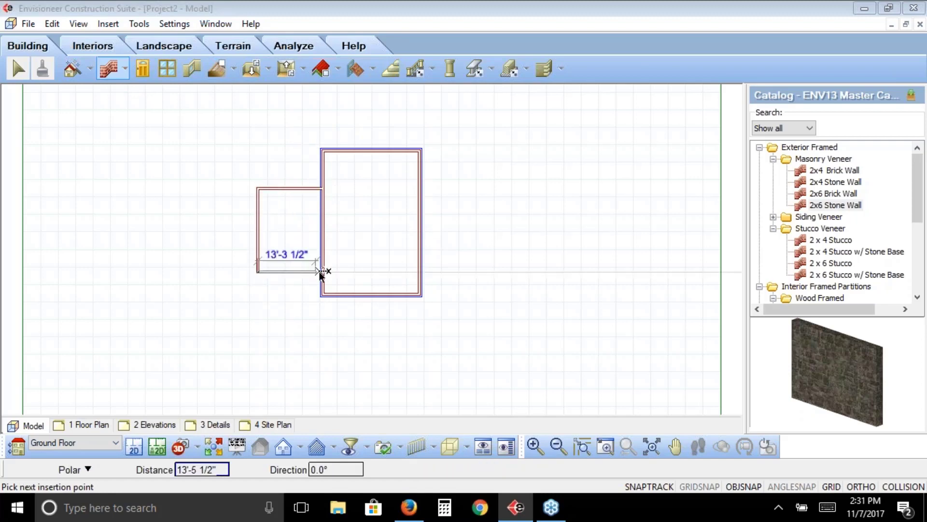
click(323, 271)
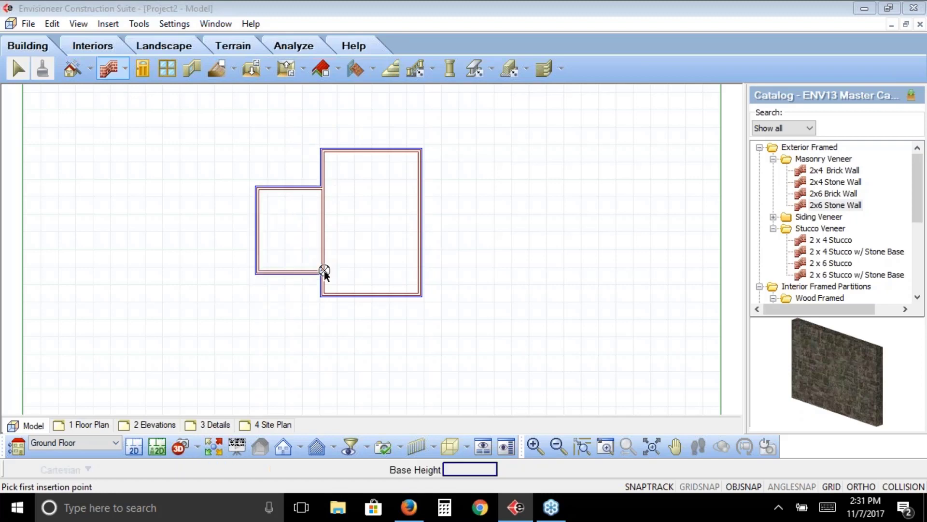
right_click(297, 220)
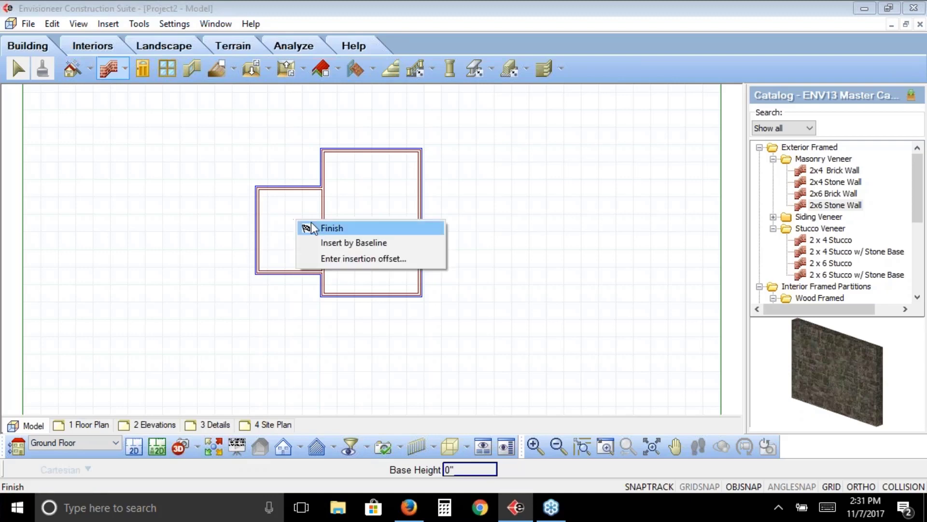
click(324, 227)
Make the Garage the current location and draw a detached 2x6 Stone Wall enclosure, about 16' square, to the right of the house
click(117, 442)
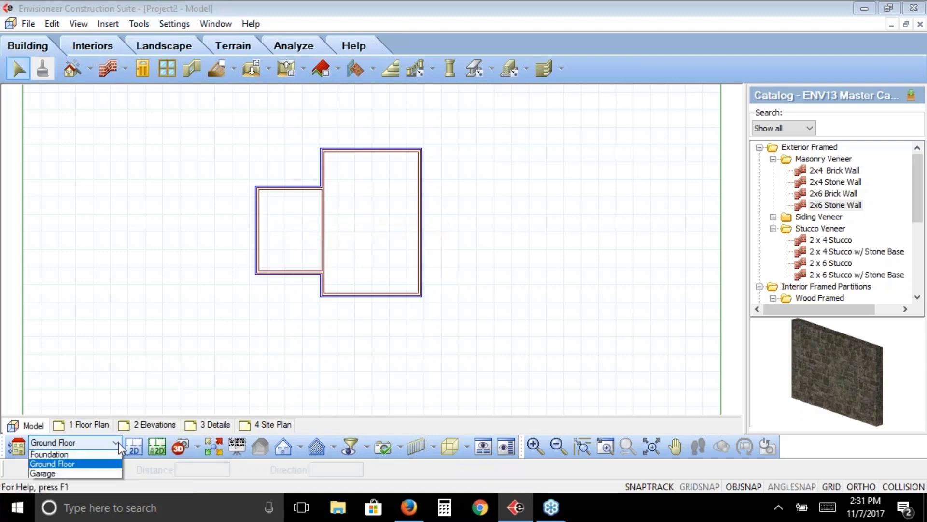
click(103, 473)
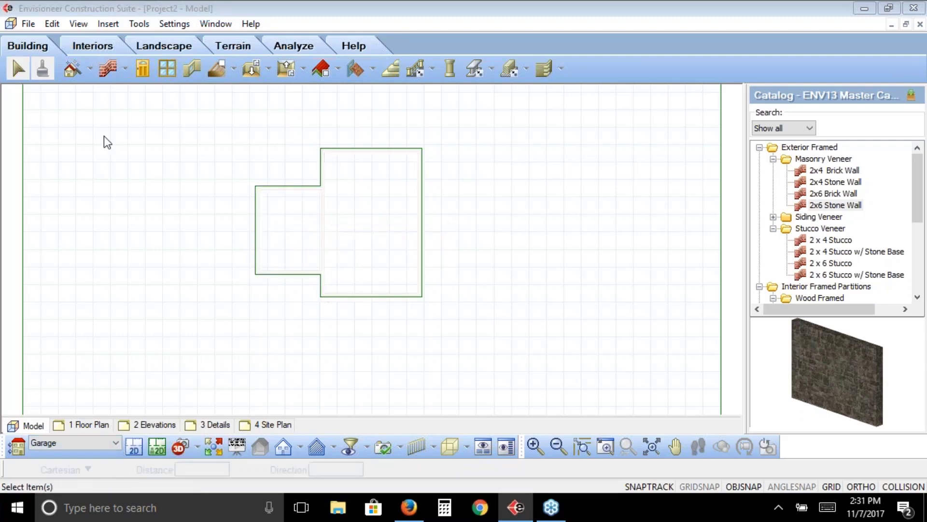
click(105, 69)
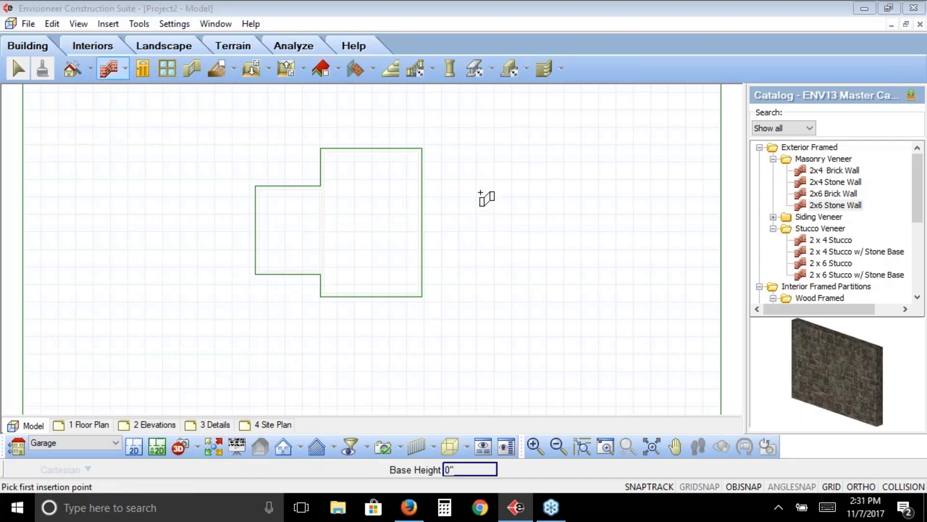
click(465, 187)
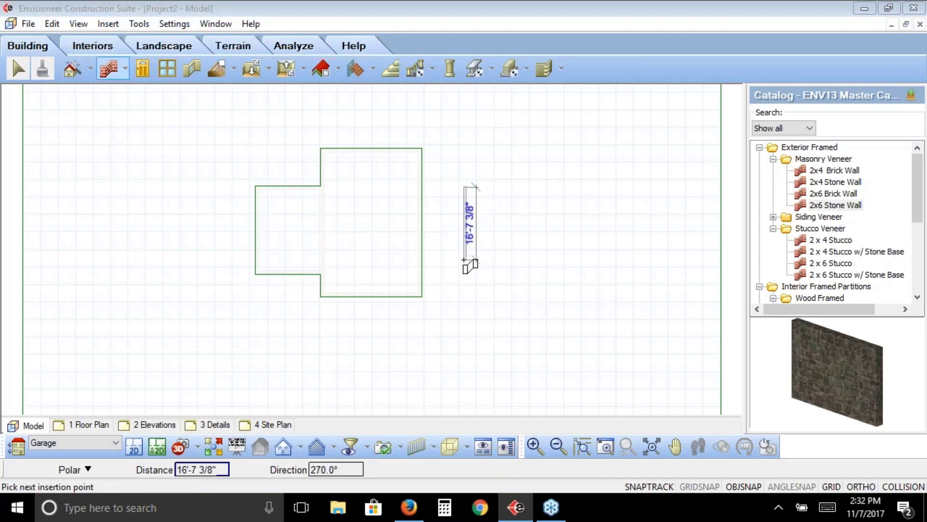
click(465, 252)
click(534, 252)
click(534, 183)
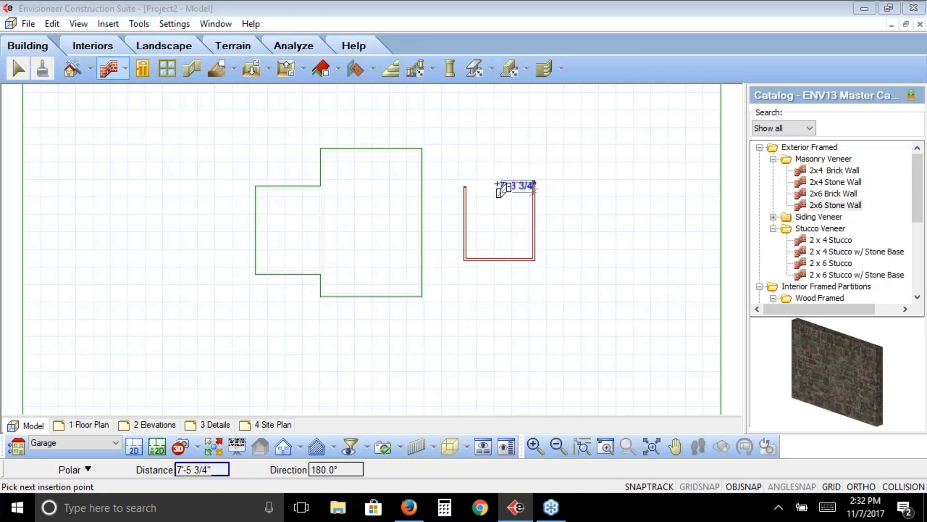
click(465, 187)
right_click(482, 175)
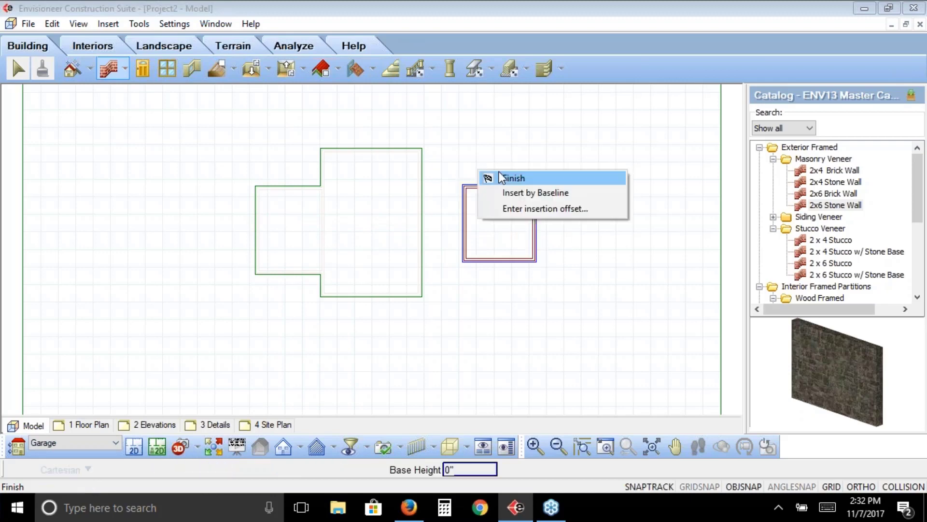
click(512, 178)
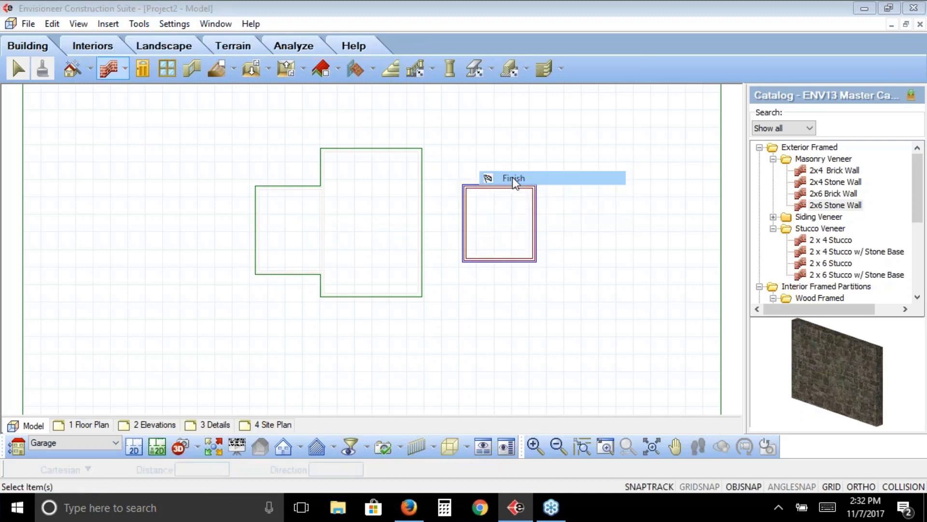
Insert a single 8' X 7' Garage Door in the middle of the detached garage's lower wall
click(143, 69)
click(918, 297)
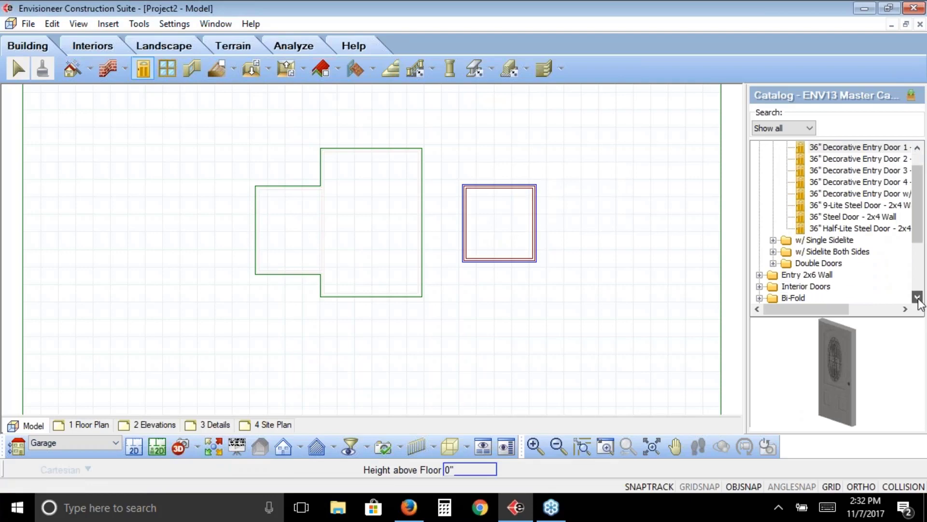
click(760, 229)
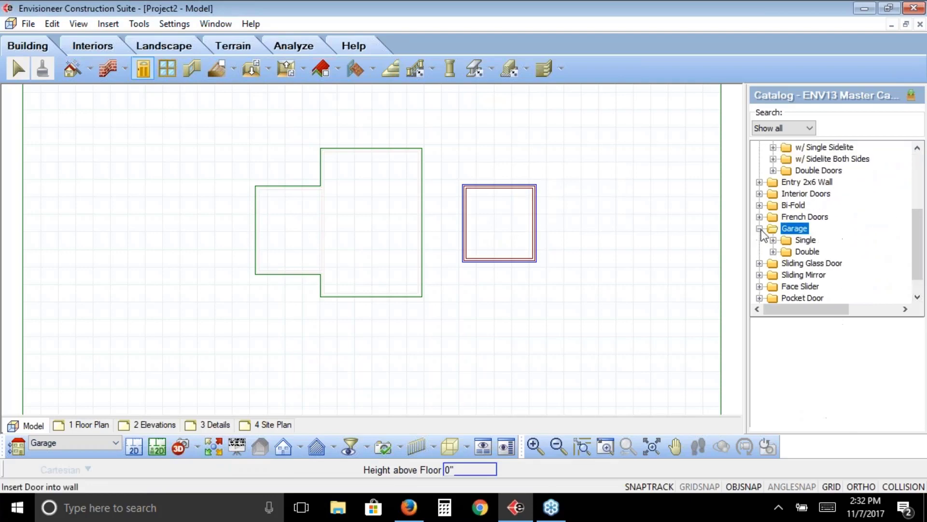
click(774, 240)
click(821, 230)
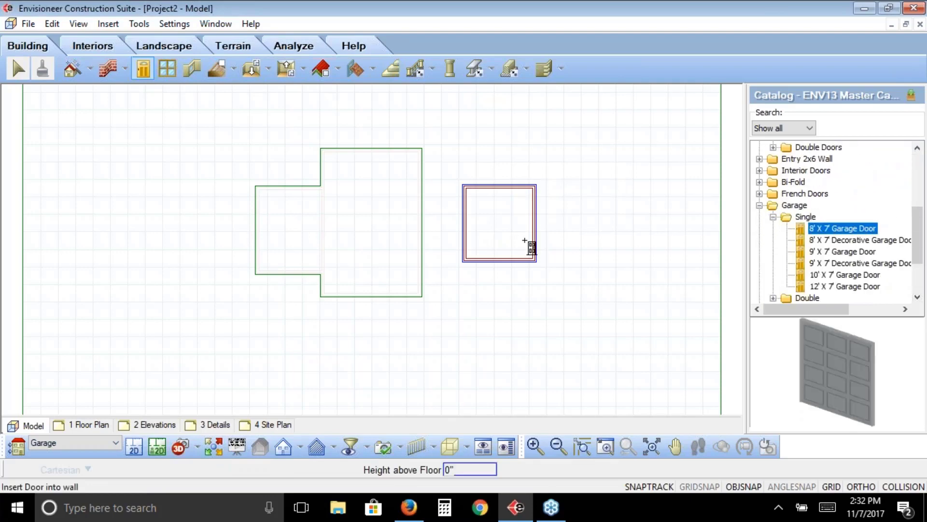
click(506, 265)
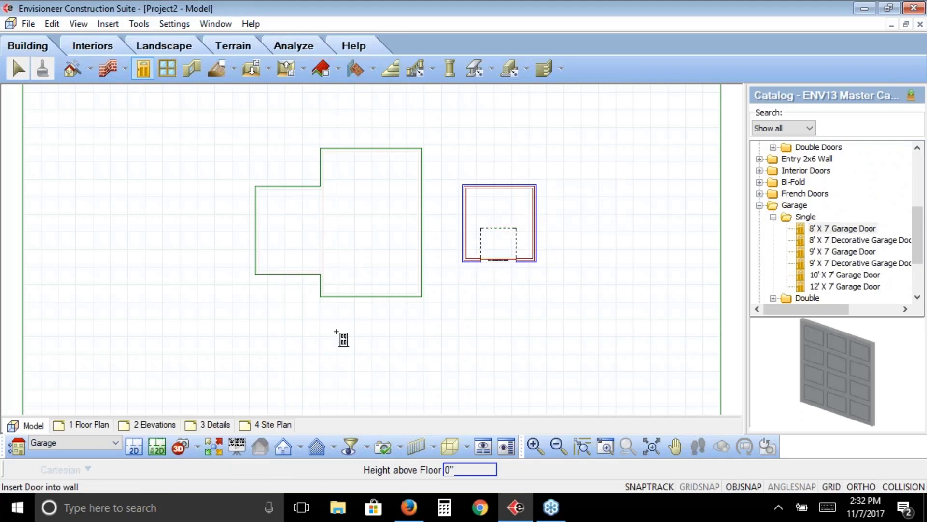
right_click(338, 331)
click(350, 340)
Make the Ground Floor the current location and elevate the attached left room's three outer walls by -11 1/2"
click(61, 444)
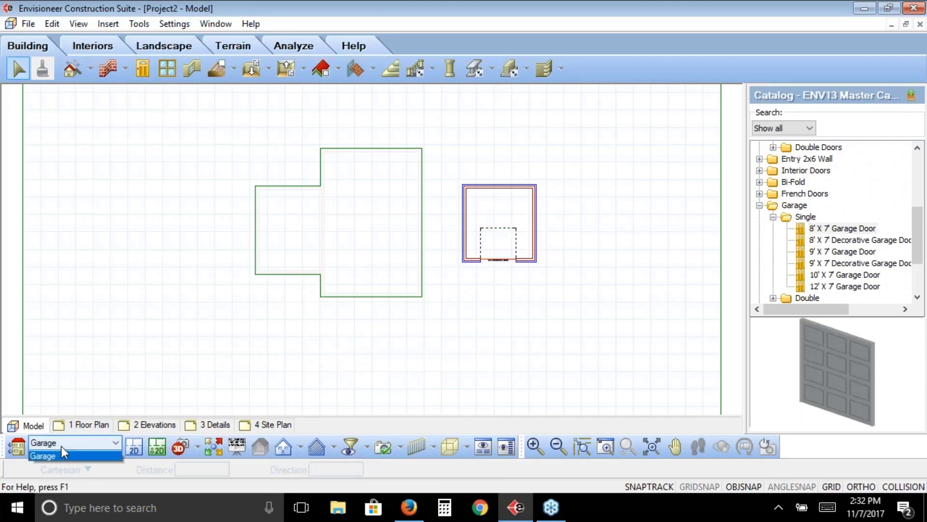
click(59, 465)
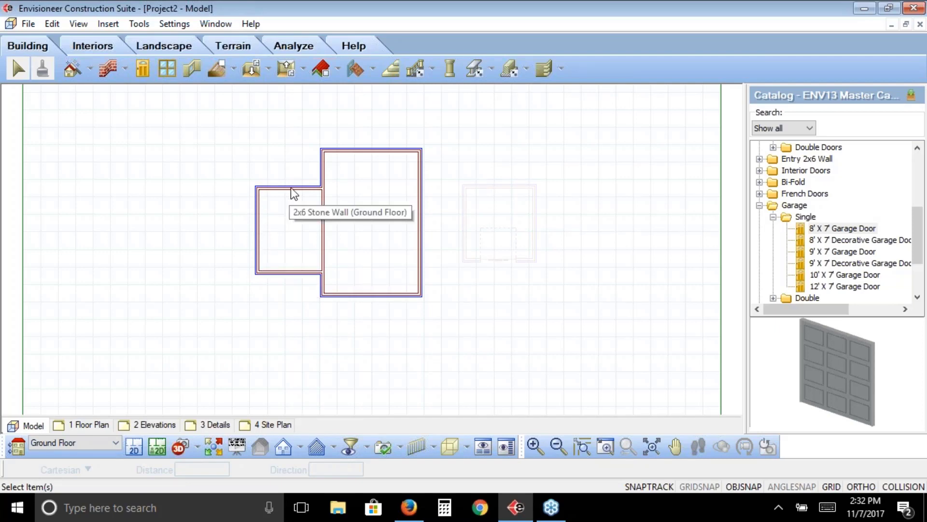
click(283, 271)
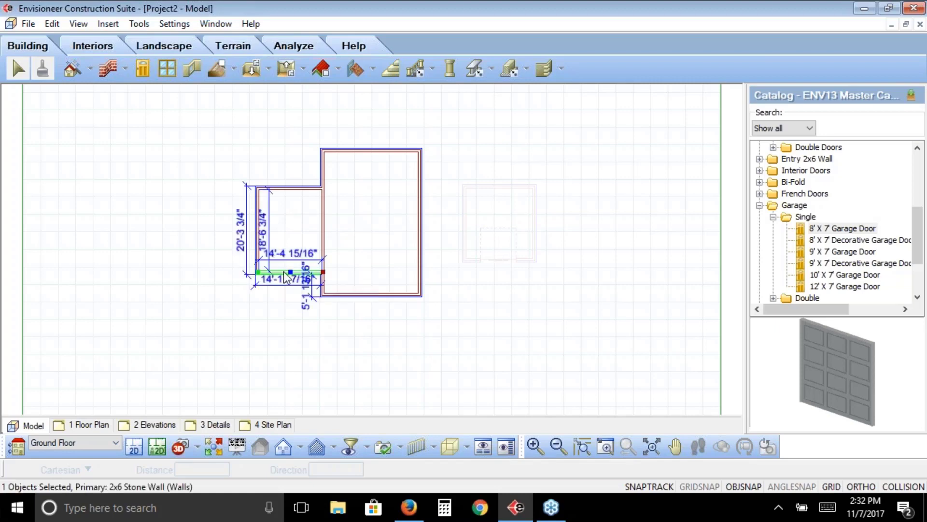
shift+click(258, 201)
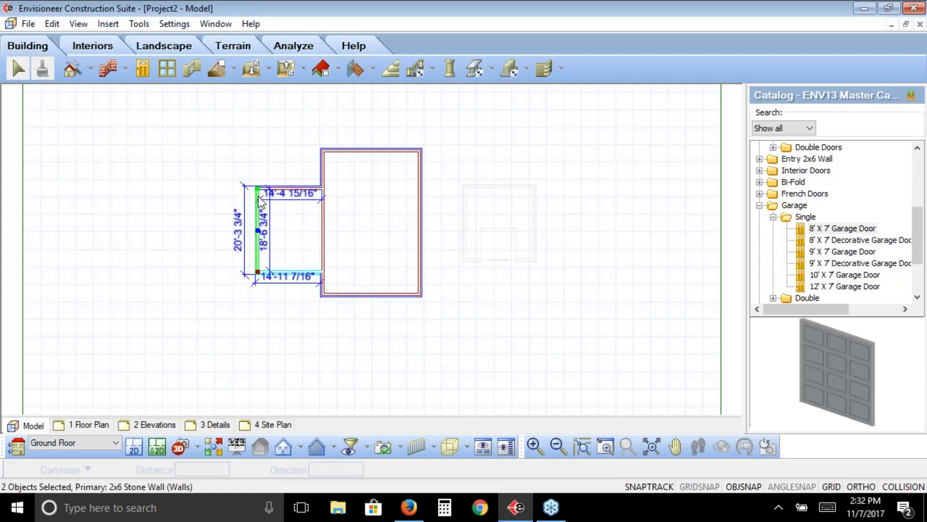
shift+click(296, 187)
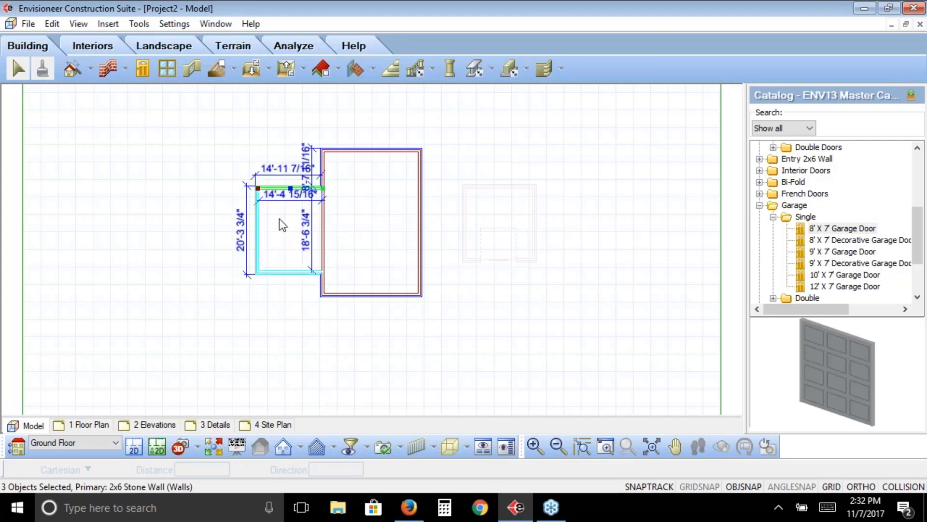
right_click(184, 212)
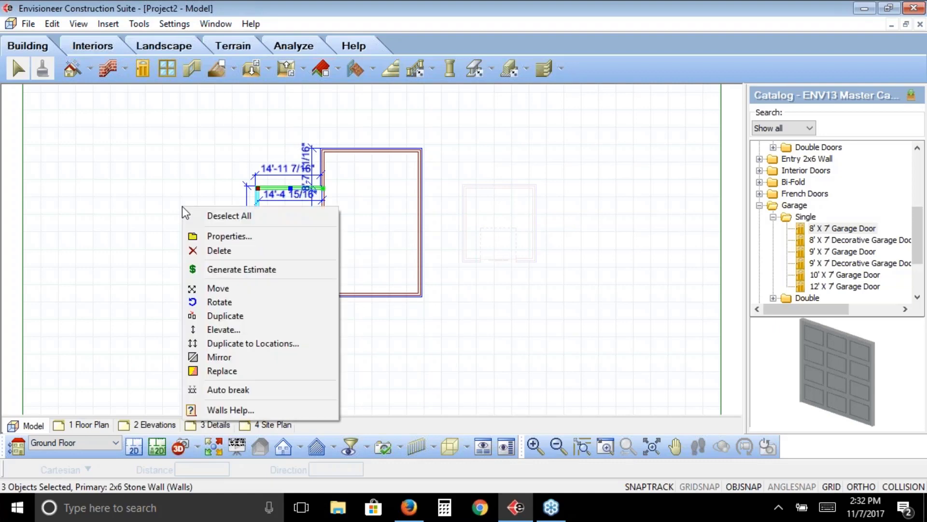
click(222, 328)
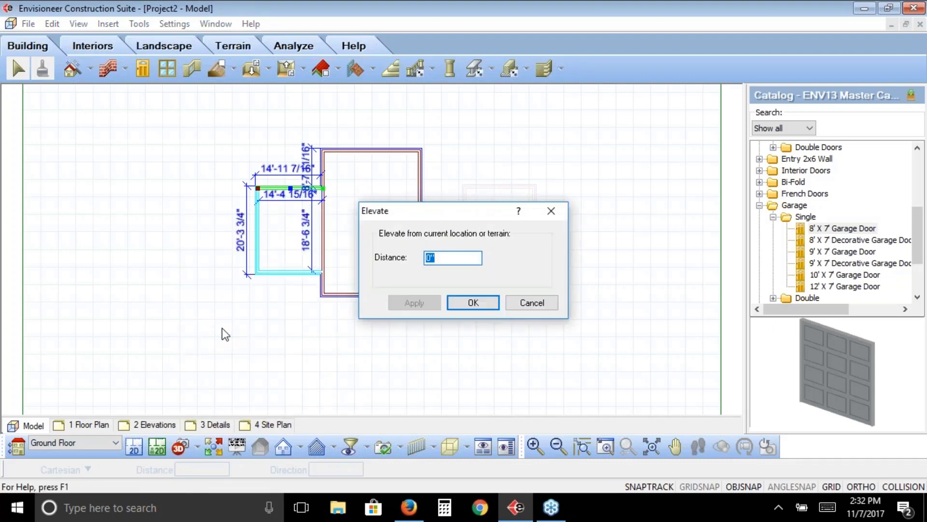
key(BackSpace)
text(-11.5)
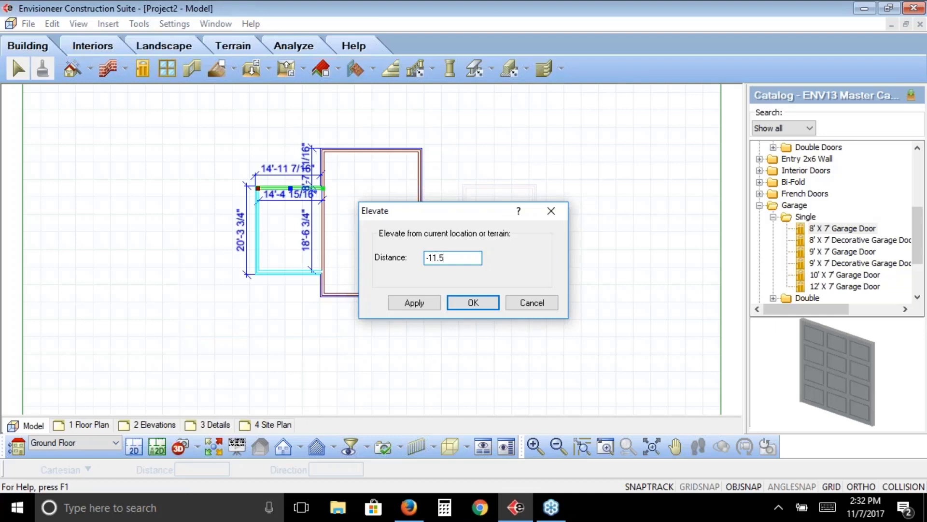
text(')
click(416, 303)
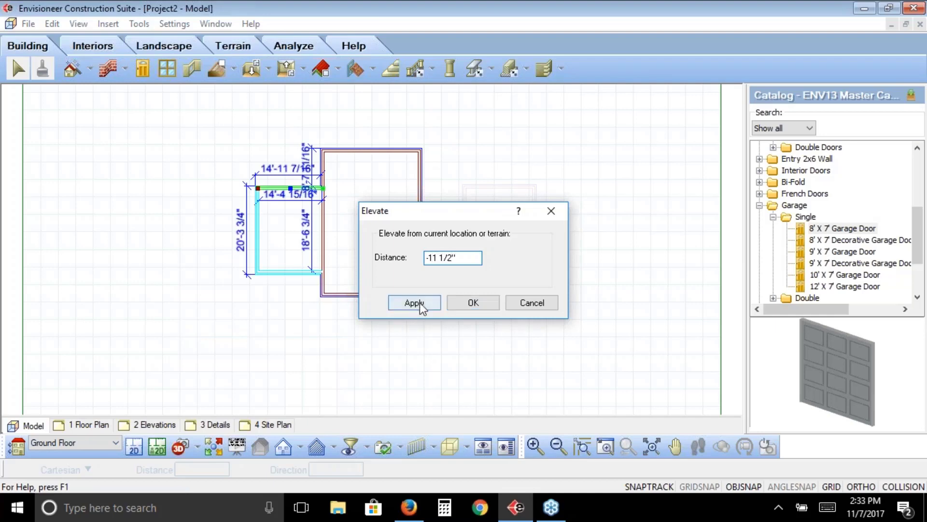
click(473, 303)
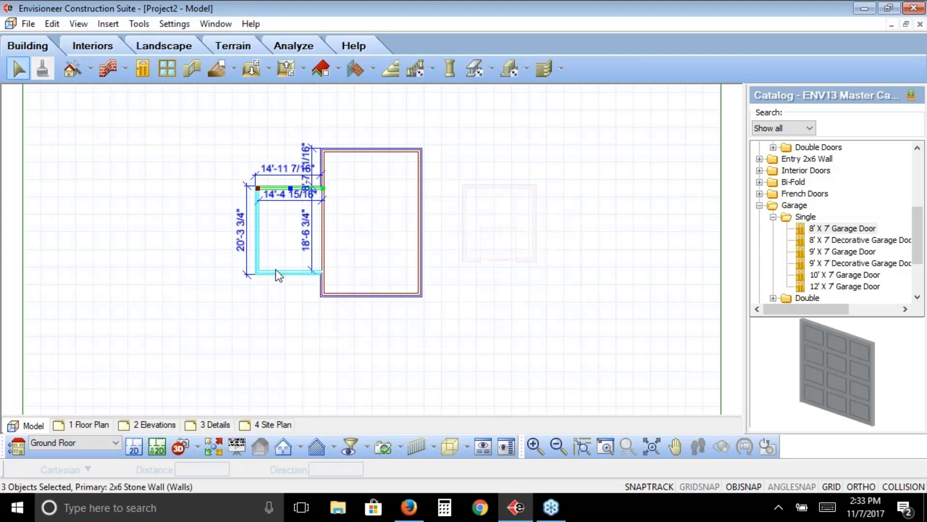
click(288, 310)
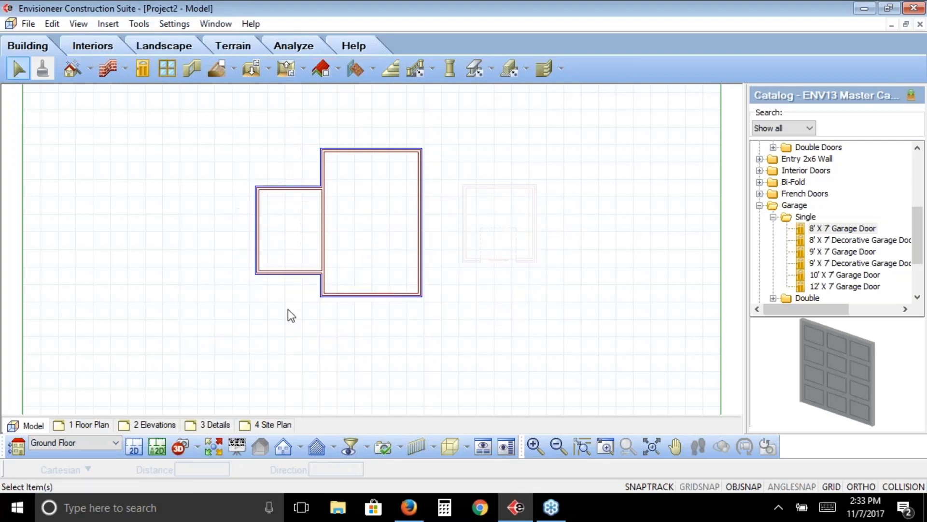
Open the 3D Perspective view and examine the base of the lowered left room beside the house
click(197, 448)
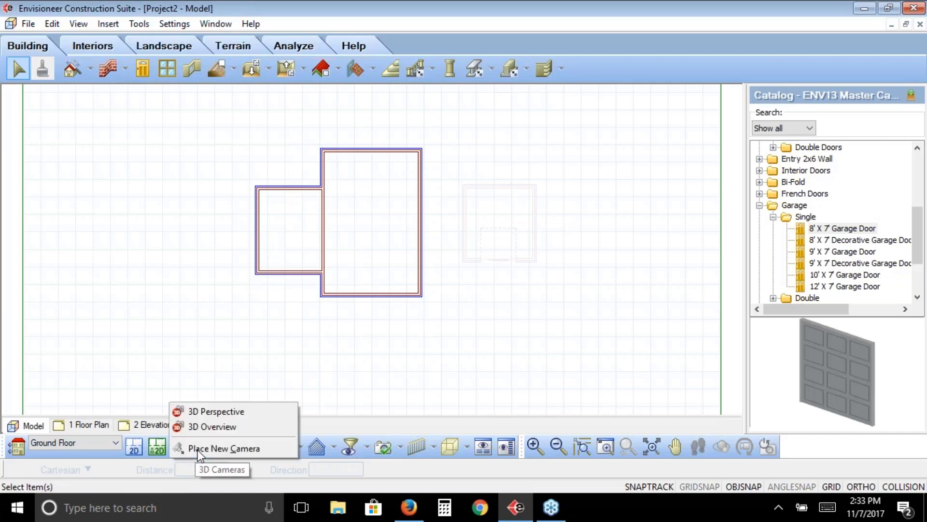
click(214, 414)
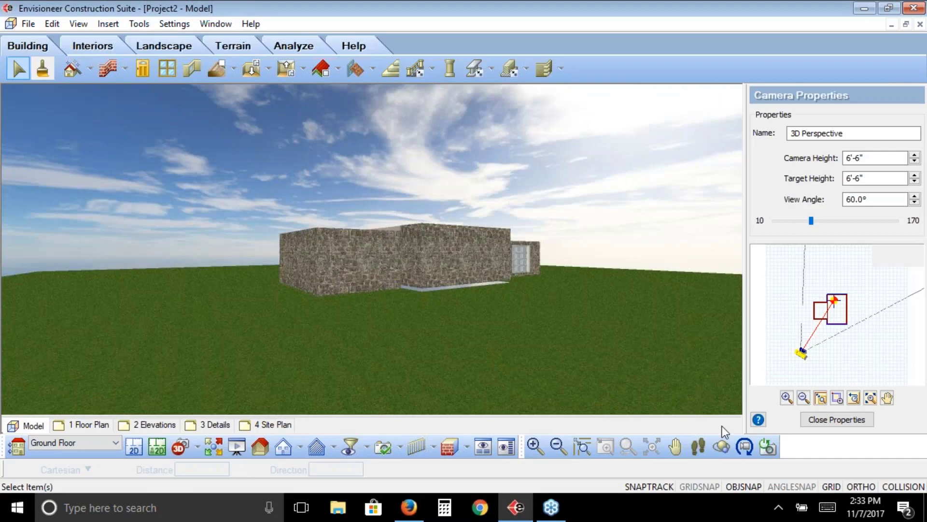
click(721, 446)
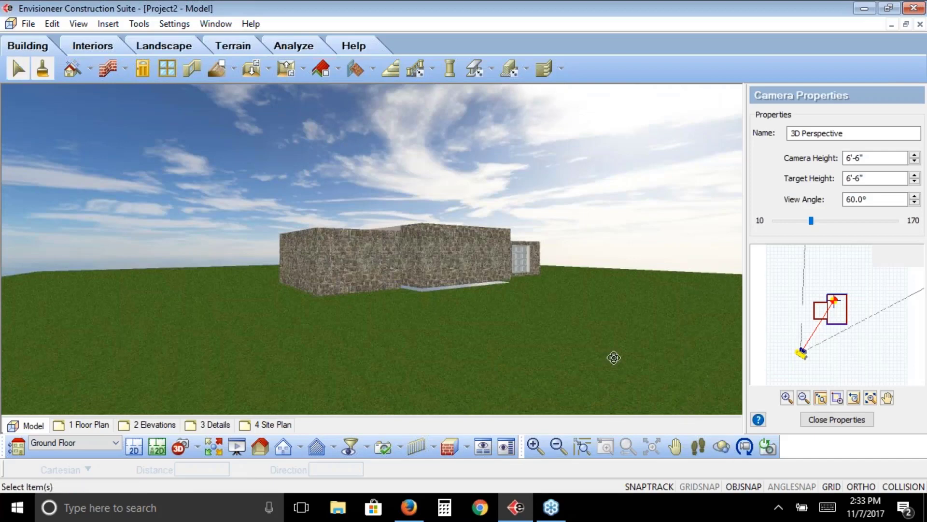
drag(570, 358, 442, 222)
click(697, 447)
right_click(400, 277)
click(438, 287)
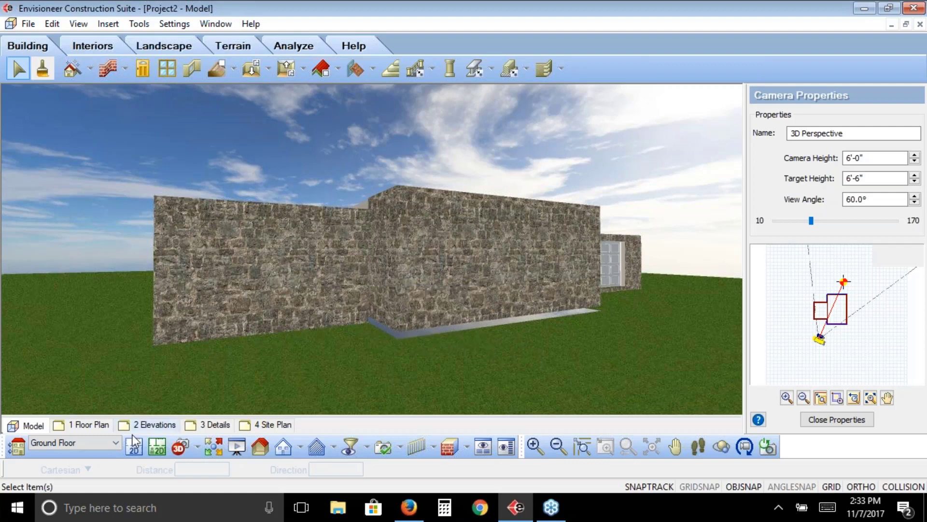
Return to the 2D plan and make Garage the current location
click(133, 448)
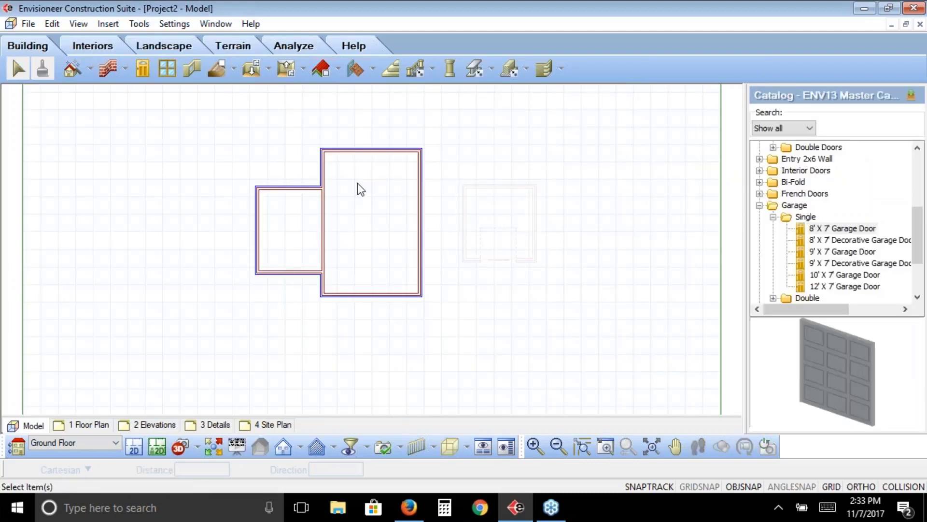
click(115, 441)
click(85, 474)
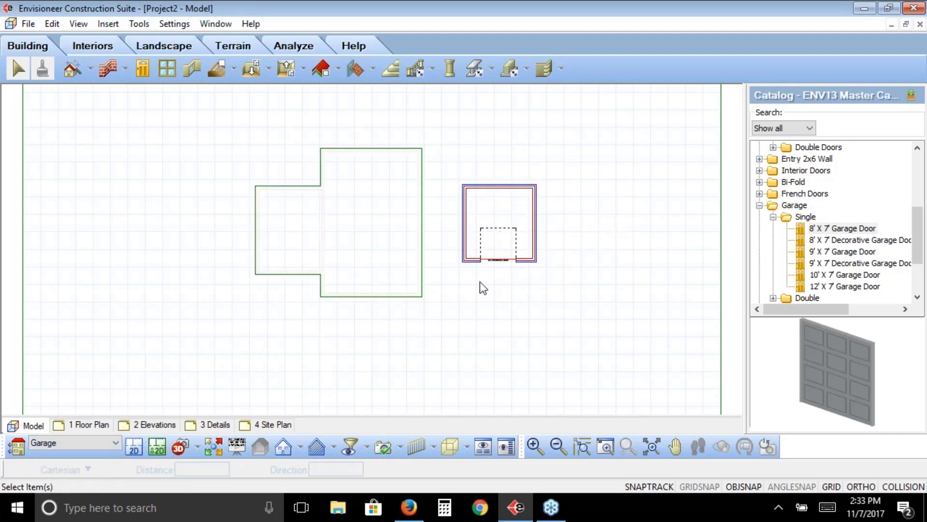
Examine the detached garage and its door beside the house from the front in the 3D Perspective view
click(197, 447)
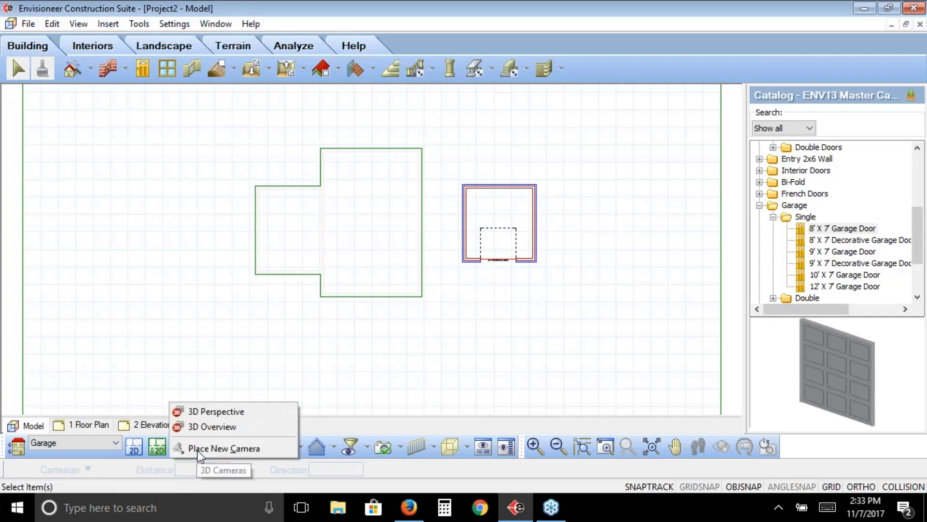
click(199, 411)
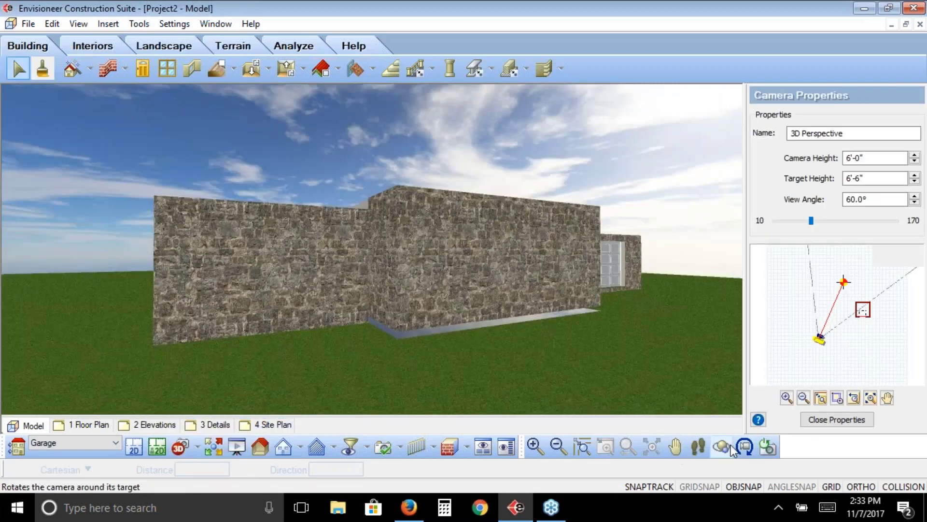
drag(666, 364, 448, 360)
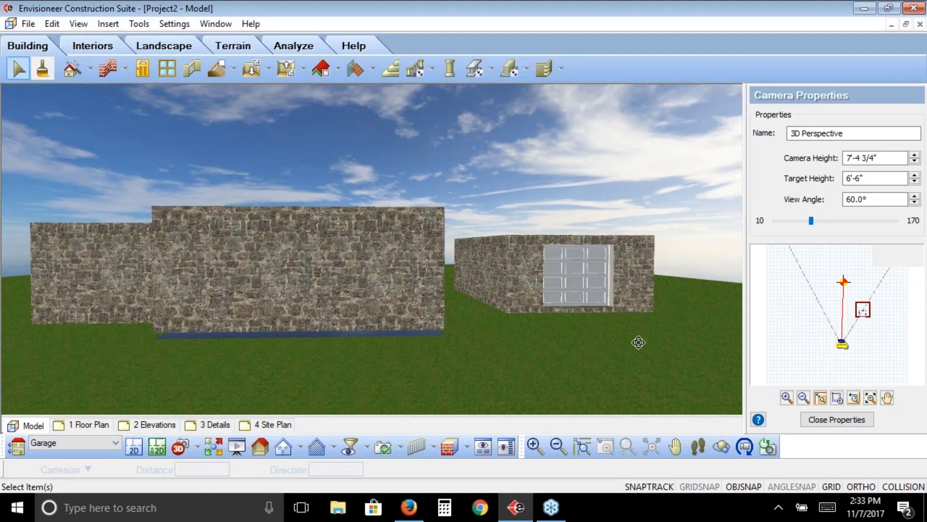
right_click(405, 331)
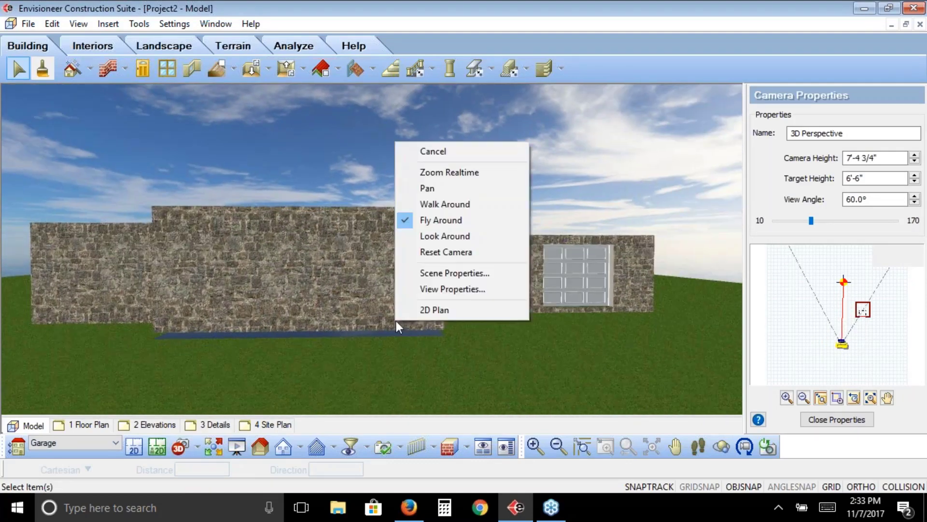
click(456, 148)
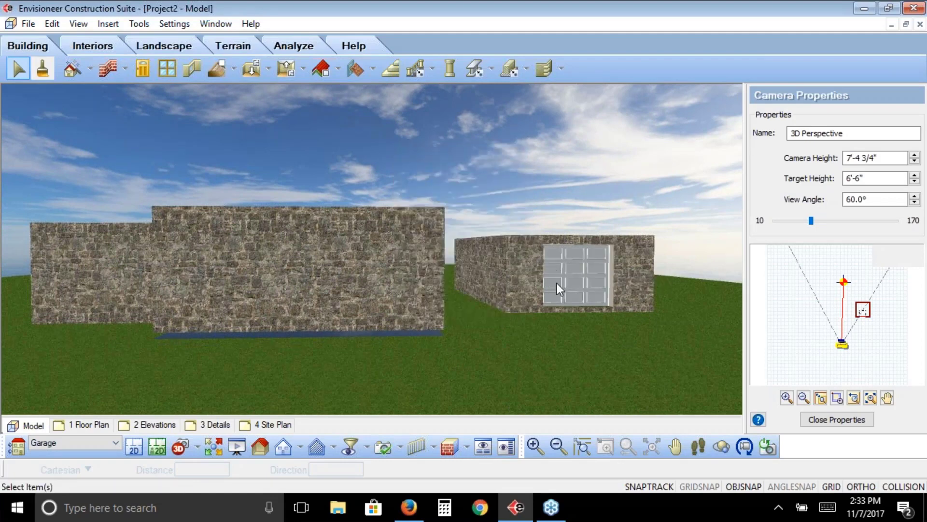
Check the Garage floor level against the Ground Floor in Building Locations, leaving the settings unchanged
click(174, 24)
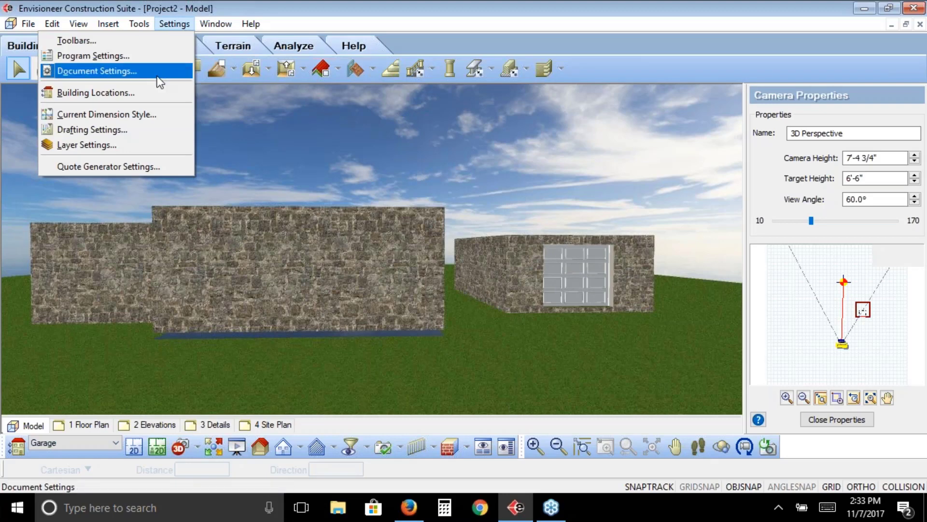
click(155, 94)
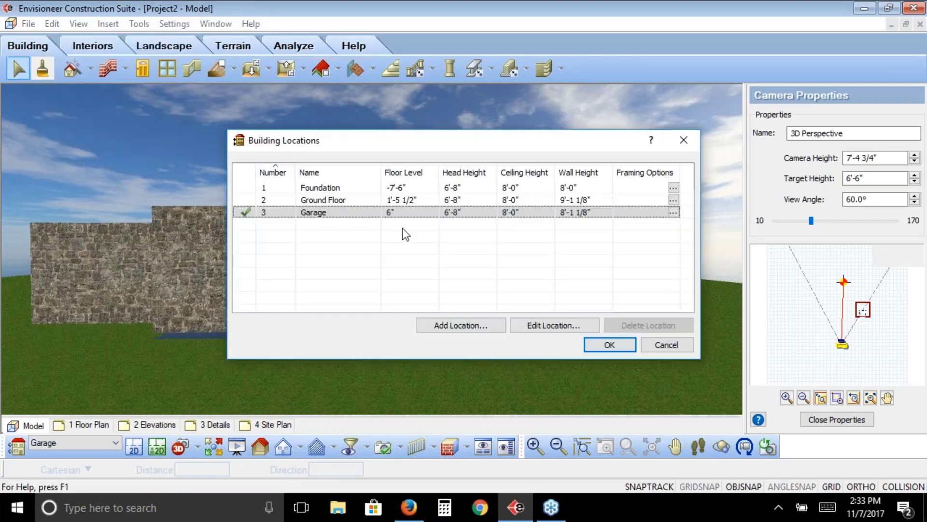
click(665, 344)
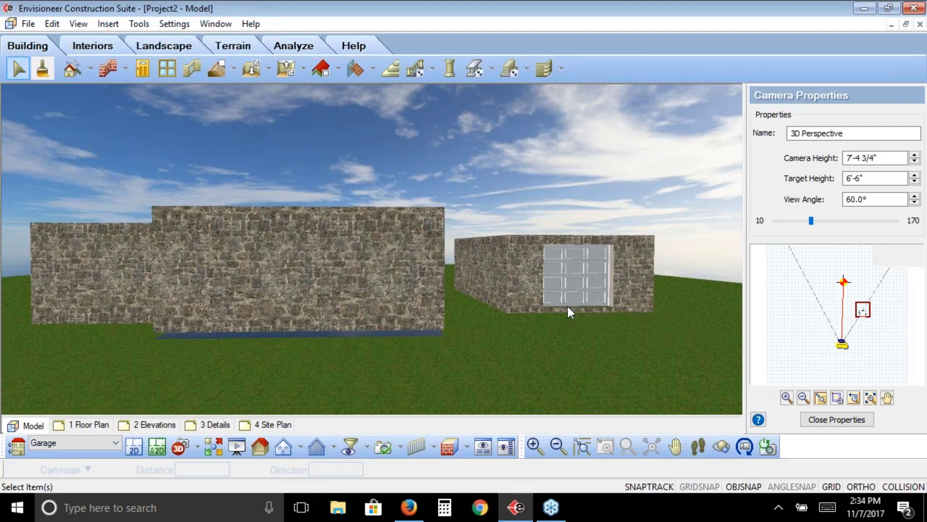
Elevate the detached garage's 8' X 7' Garage Door by -6" from the current location
click(561, 287)
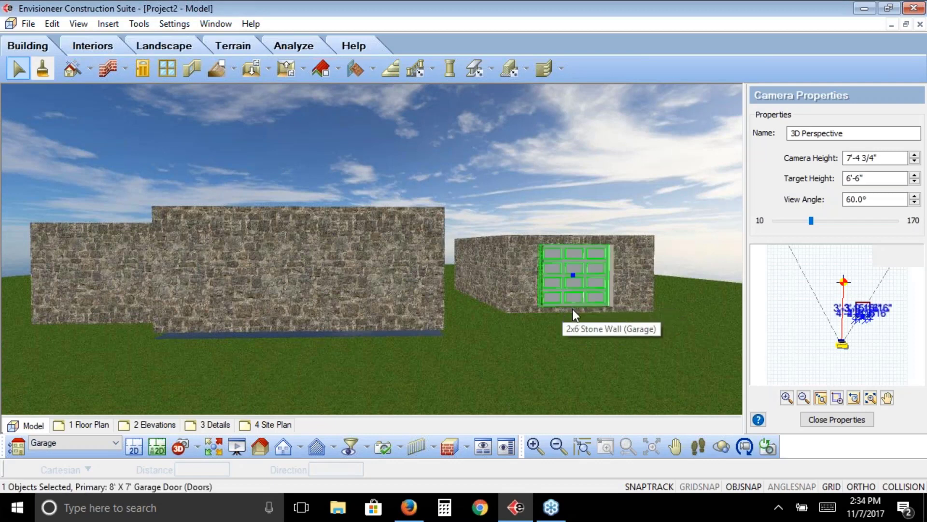
right_click(572, 291)
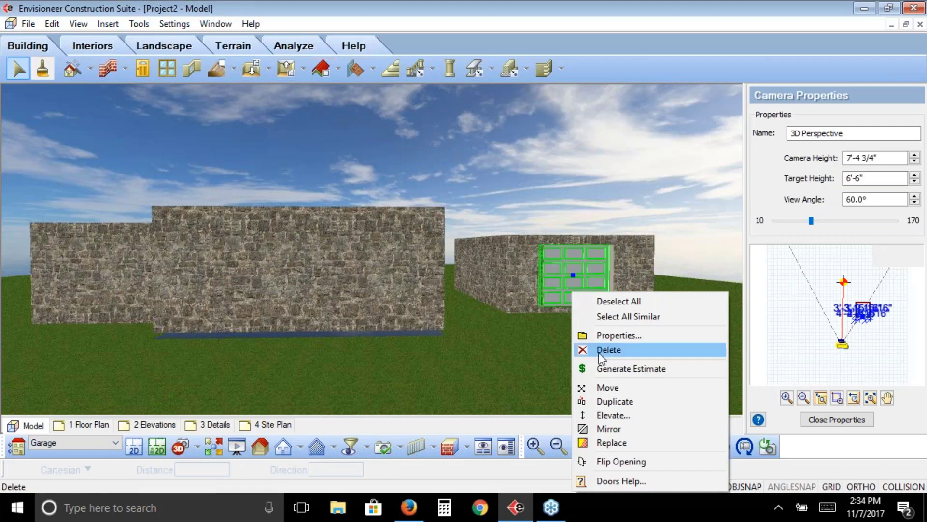
click(620, 416)
text(-6)
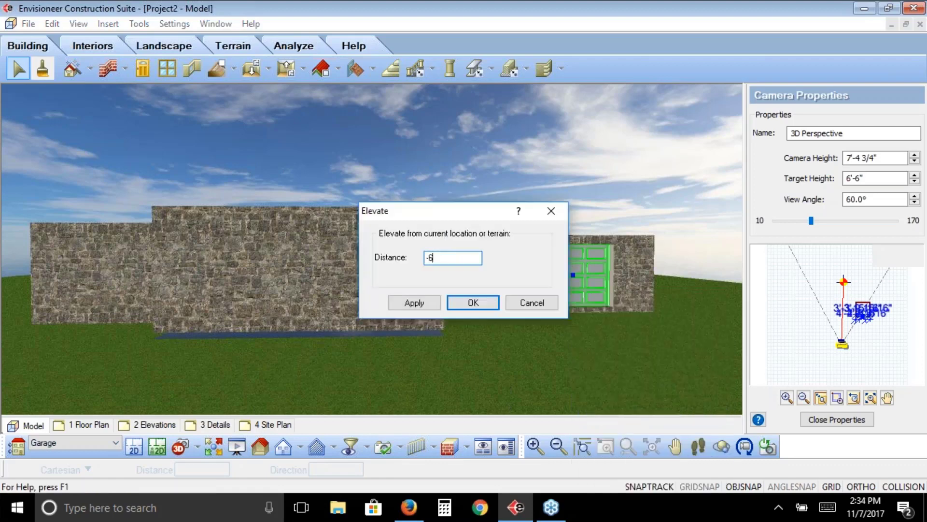
click(414, 304)
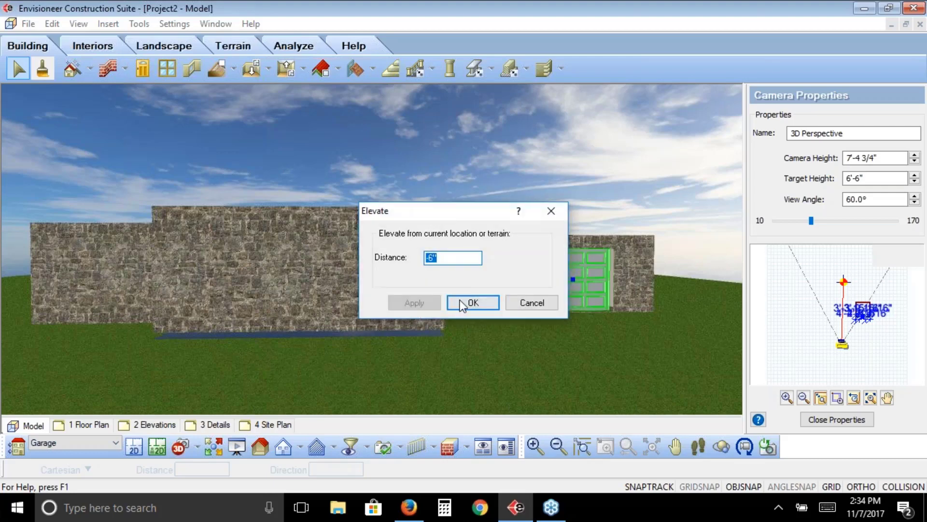
click(473, 302)
click(18, 77)
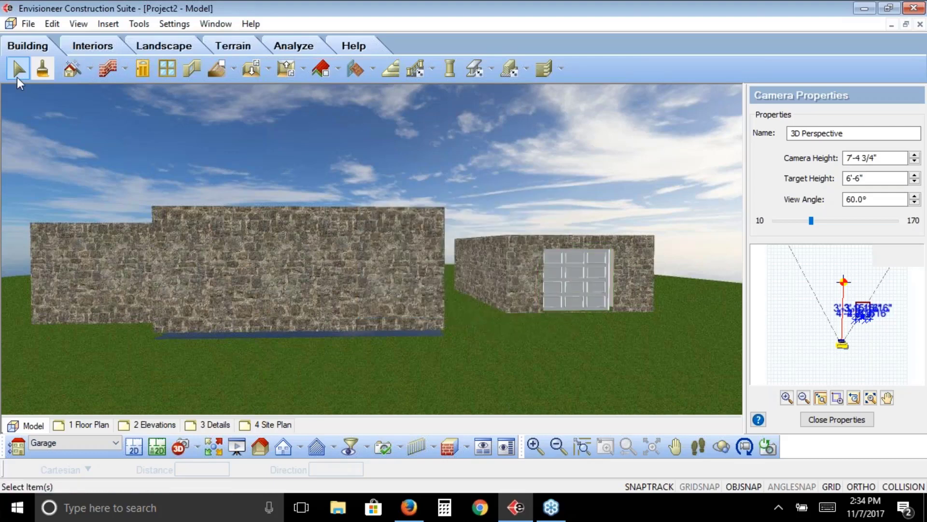
In the 2D plan, extend the detached garage's upper and lower walls to the house's right wall
click(135, 448)
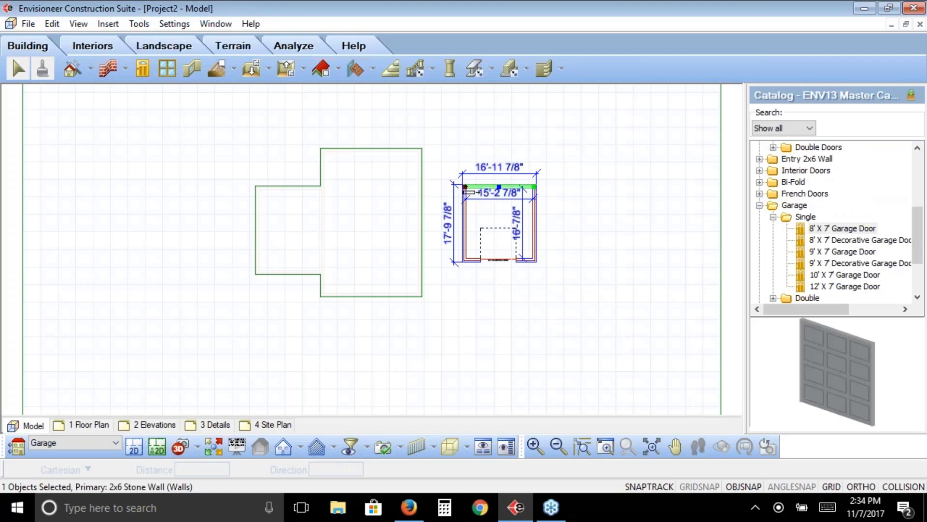
drag(465, 187, 419, 187)
click(475, 261)
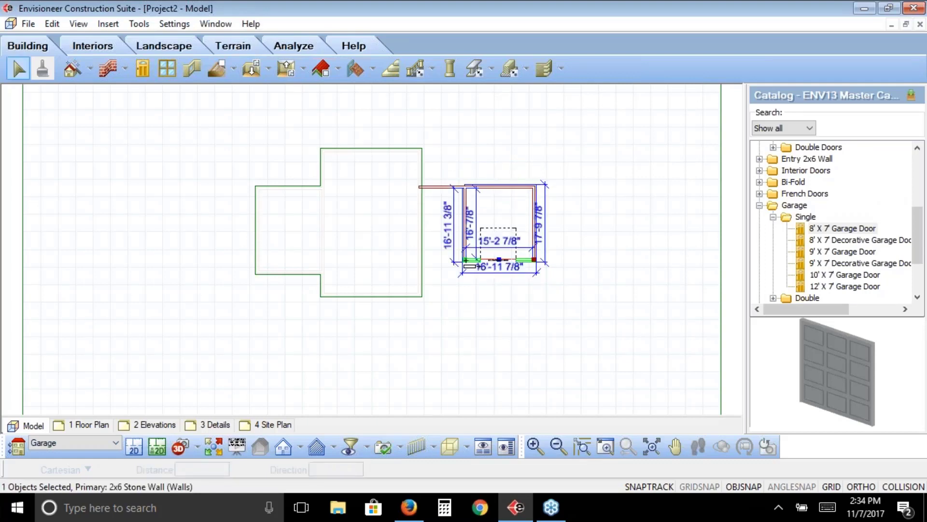
drag(465, 260, 420, 260)
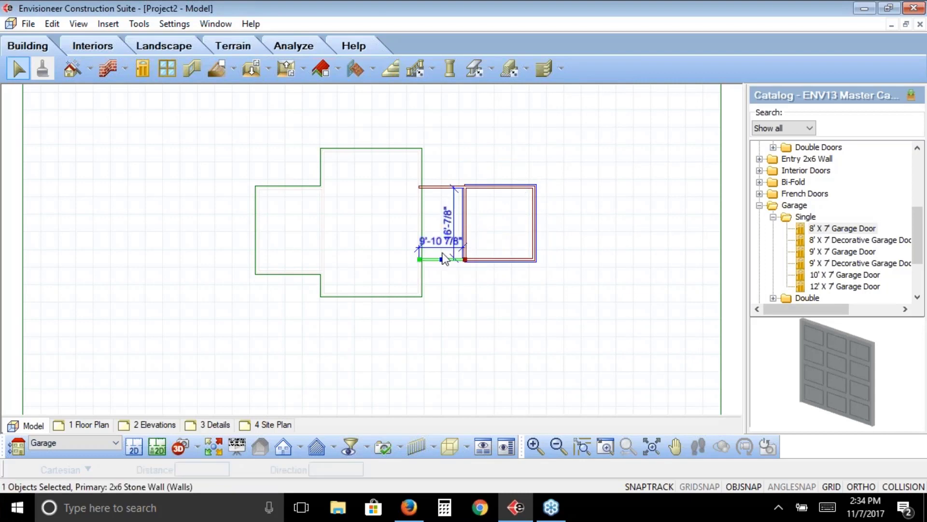
Delete the garage's left wall so the extended enclosure opens onto the house, and inspect the joined outline
click(467, 215)
key(Delete)
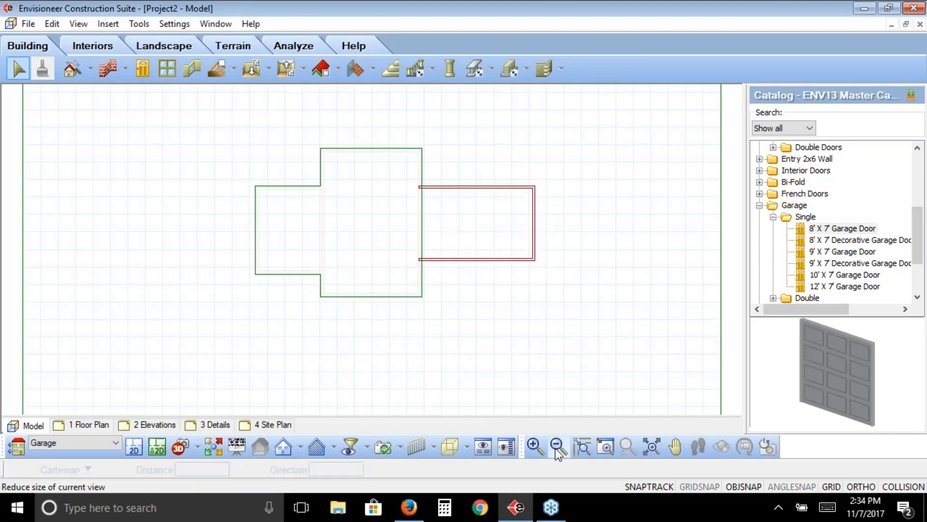
click(605, 446)
drag(554, 171, 385, 293)
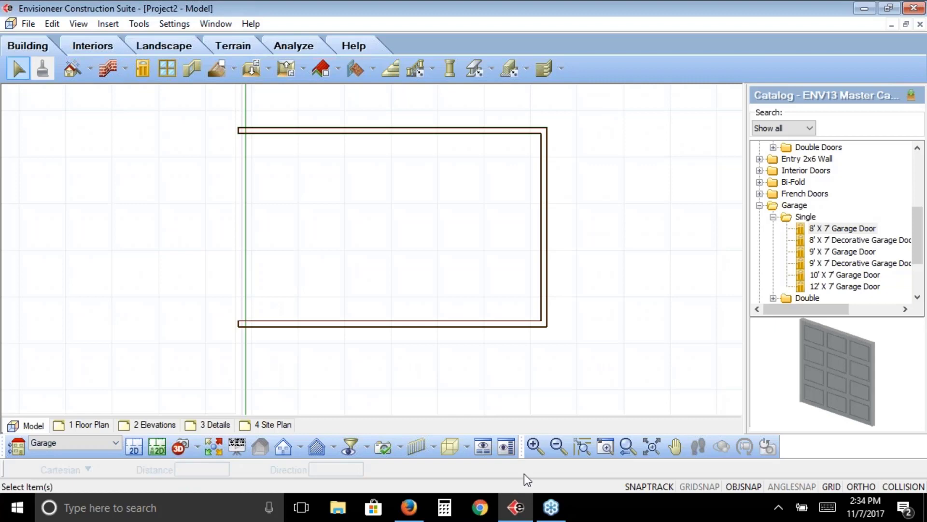
click(628, 446)
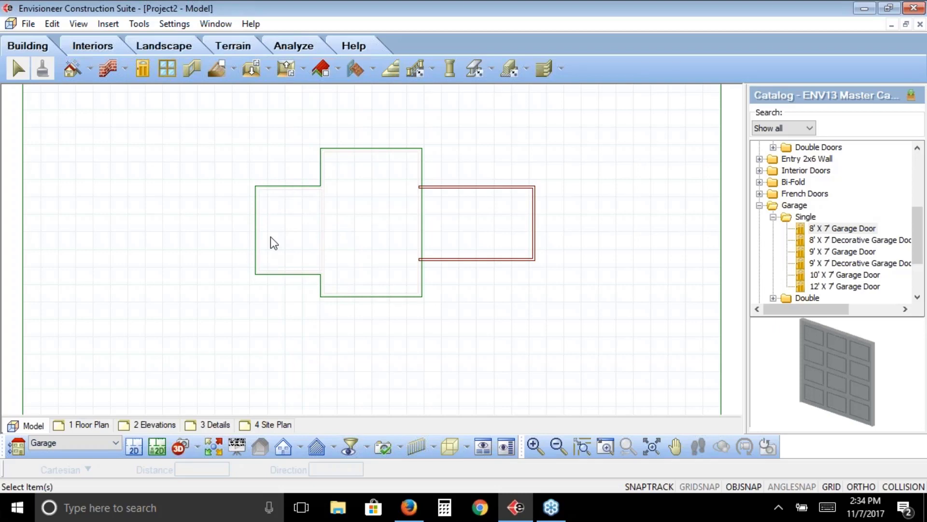
Undo the left wall's deletion and both wall extensions to restore the detached garage
click(52, 24)
click(50, 39)
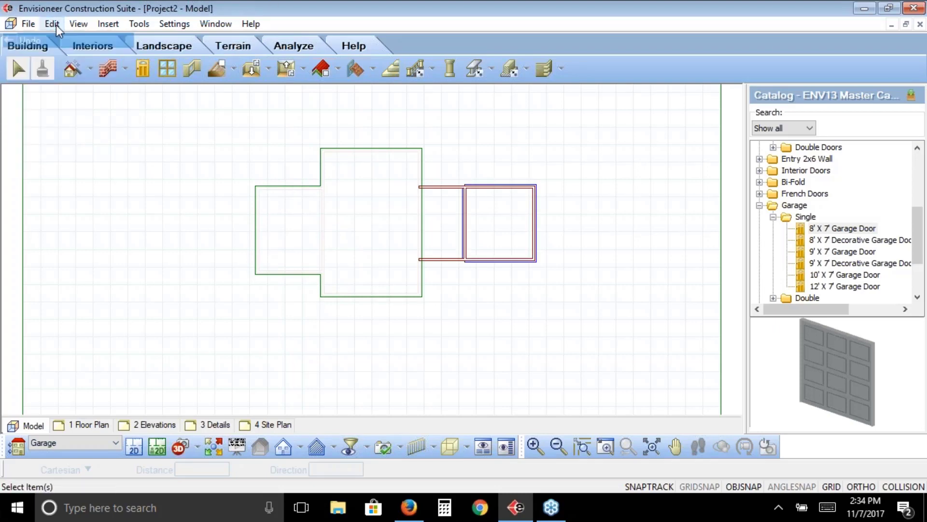
click(53, 24)
click(60, 41)
click(60, 25)
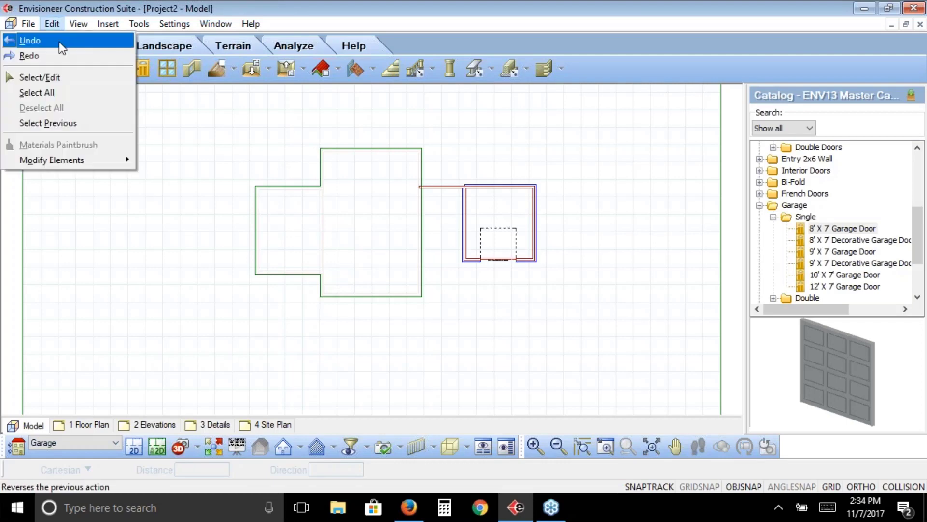
click(59, 42)
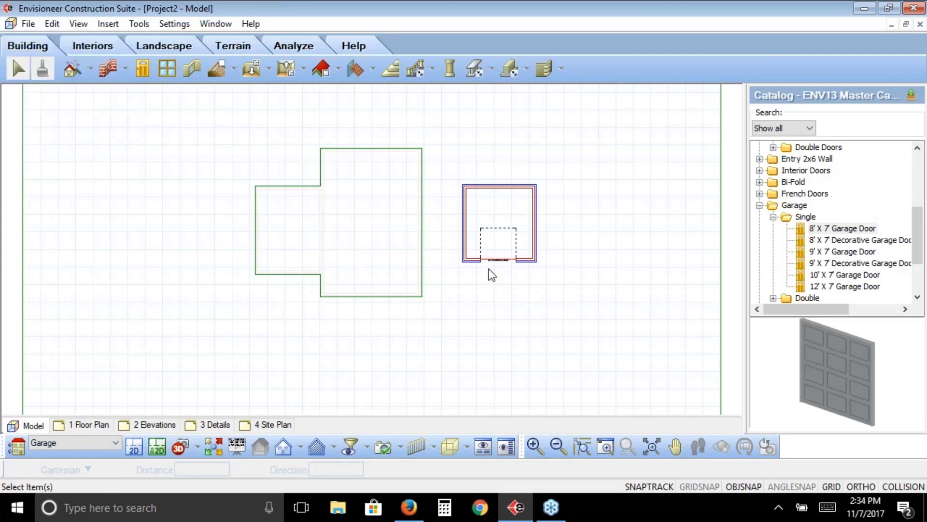